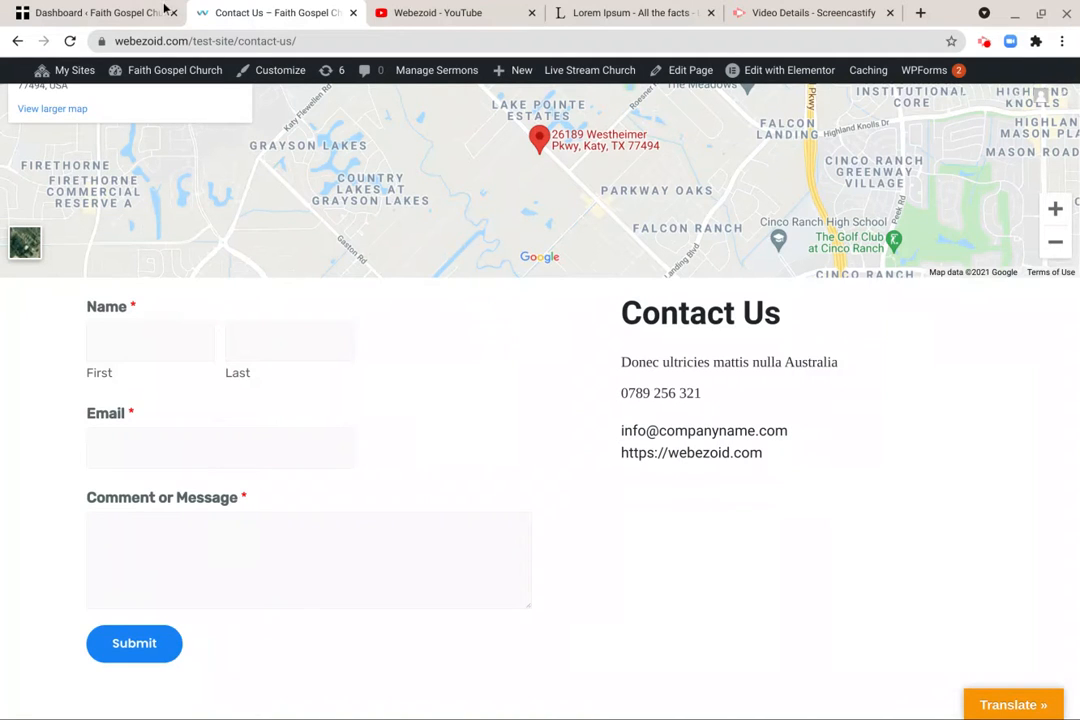
- Look over the live Contact Us page, from the map and header to the contact form's message field
scroll(254, 470, "up", 2)
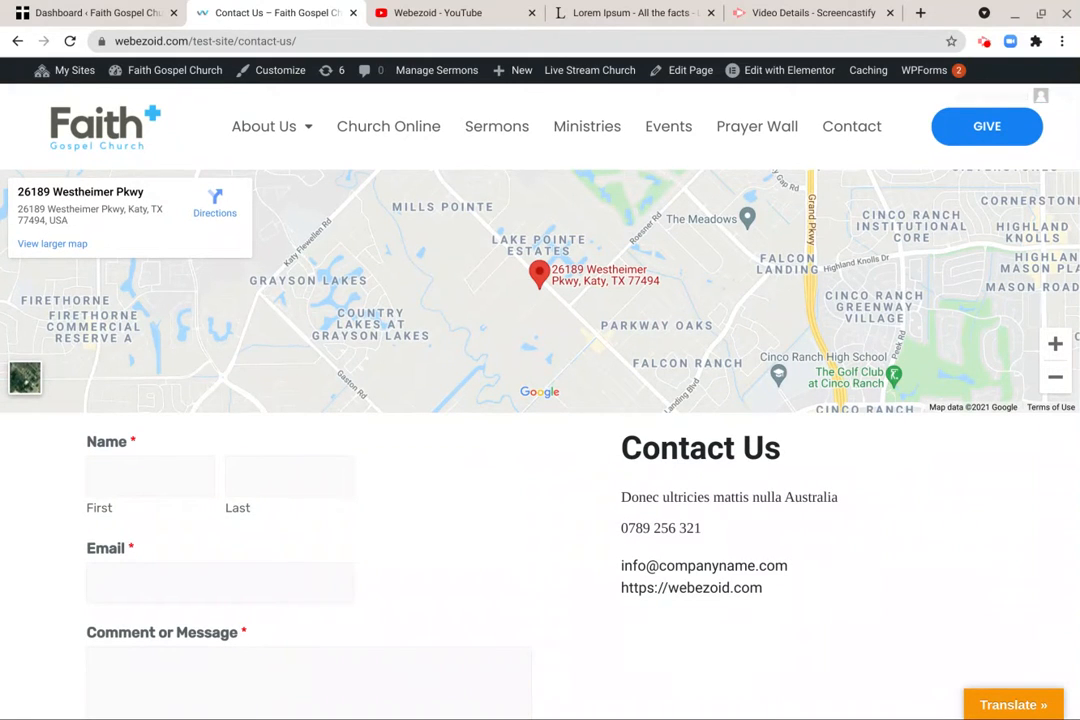
scroll(180, 378, "down", 2)
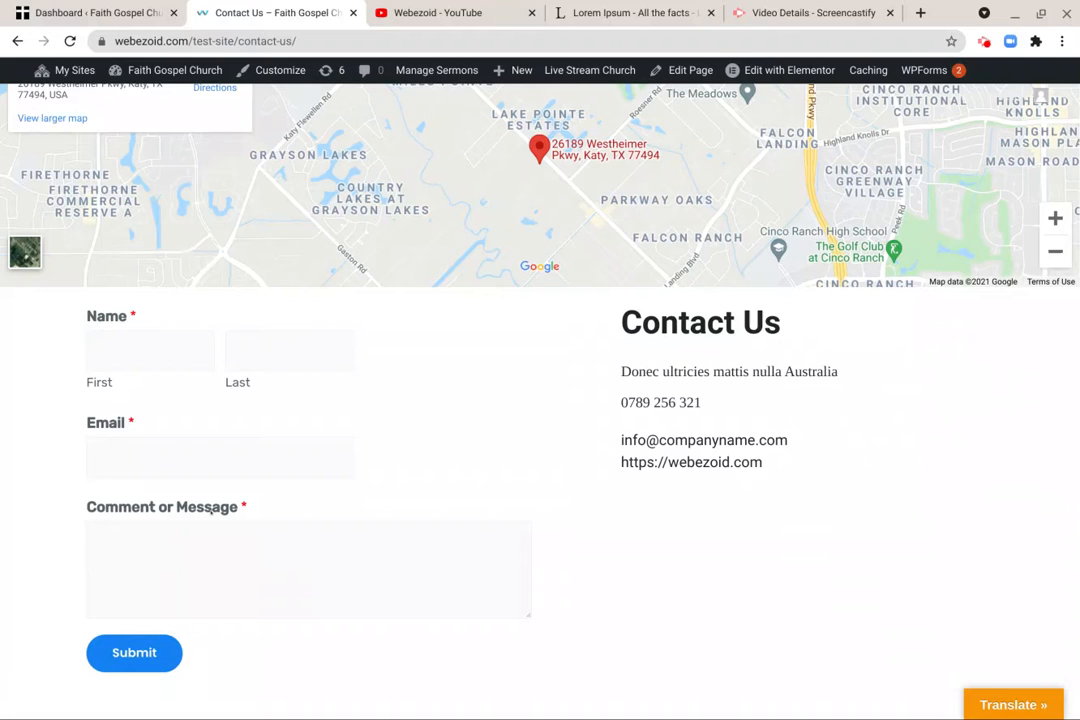
left_click(194, 567)
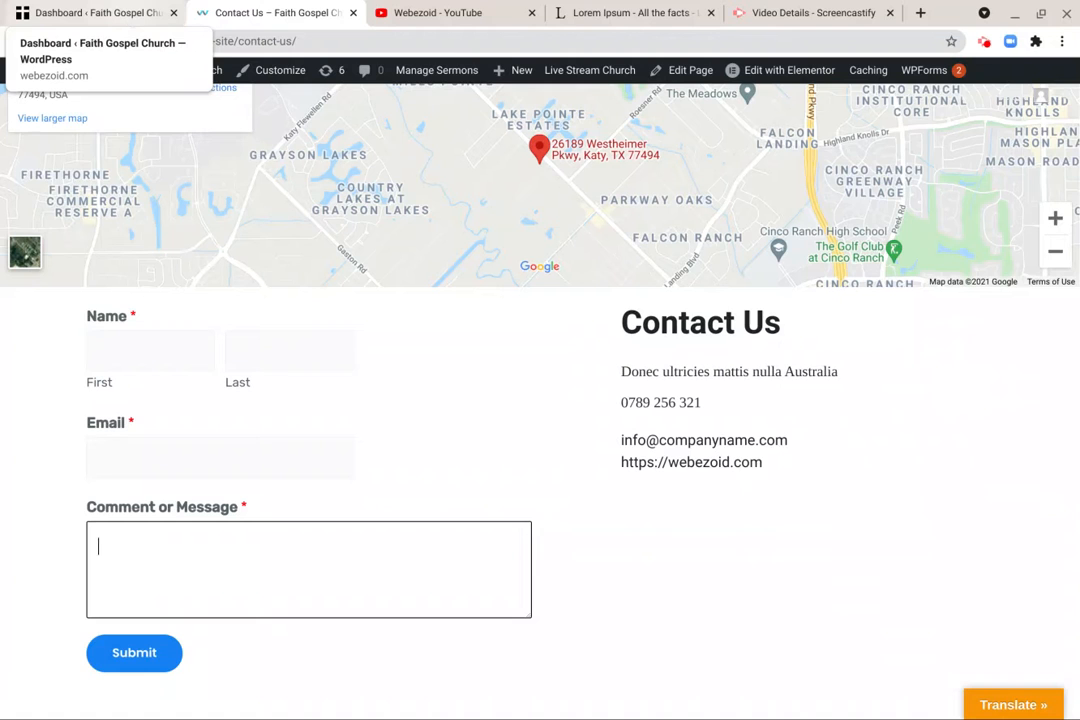
- Switch to the site's WordPress dashboard and open the overview of all WPForms forms
left_click(110, 14)
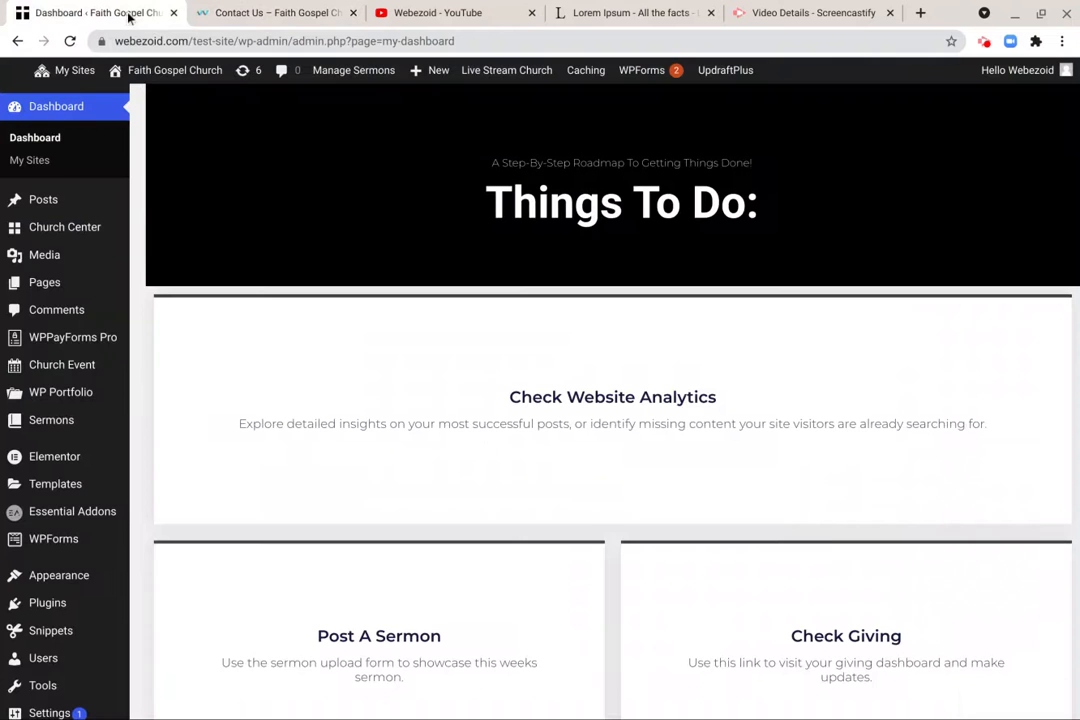
scroll(405, 343, "down", 4)
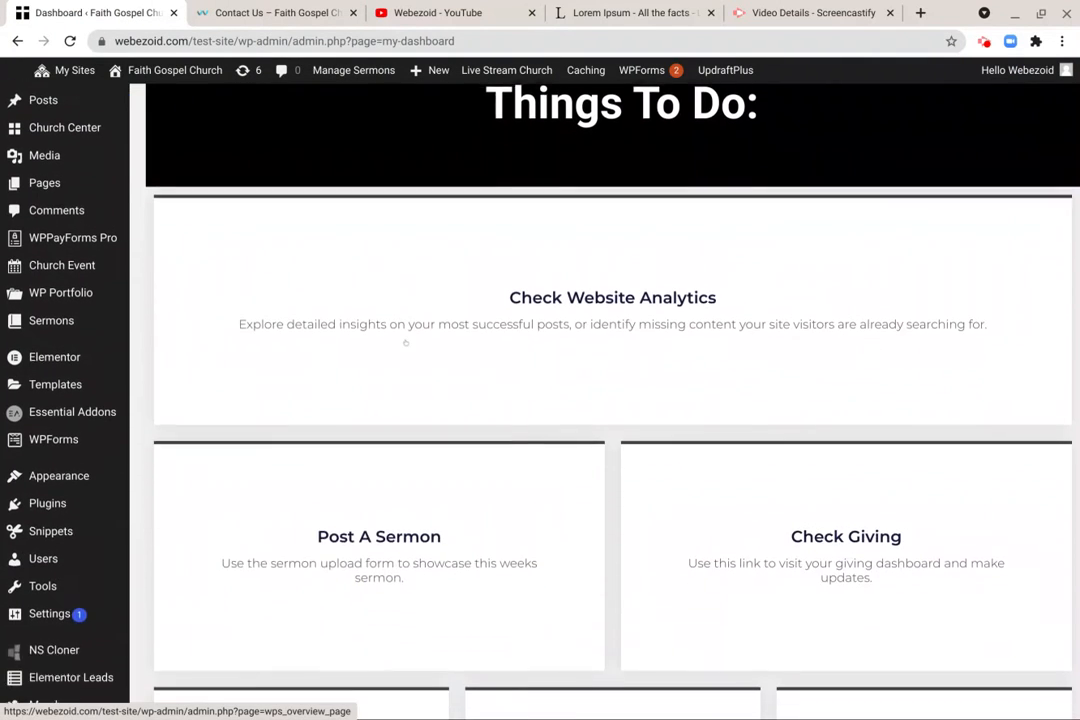
scroll(379, 420, "up", 4)
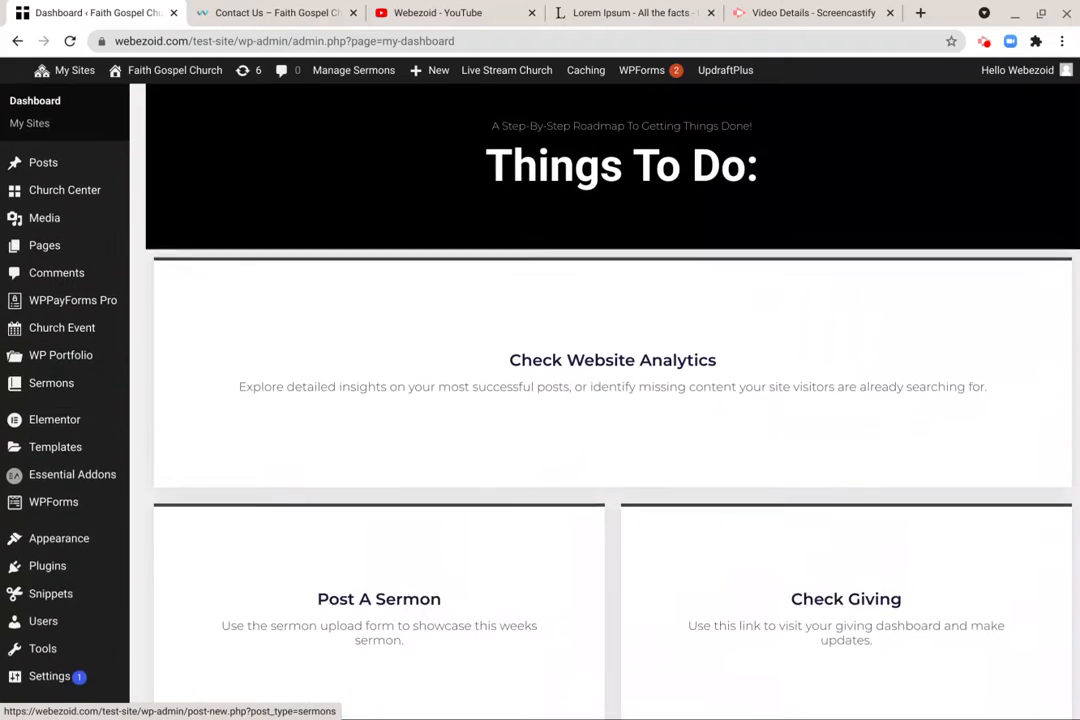
scroll(612, 376, "down", 1)
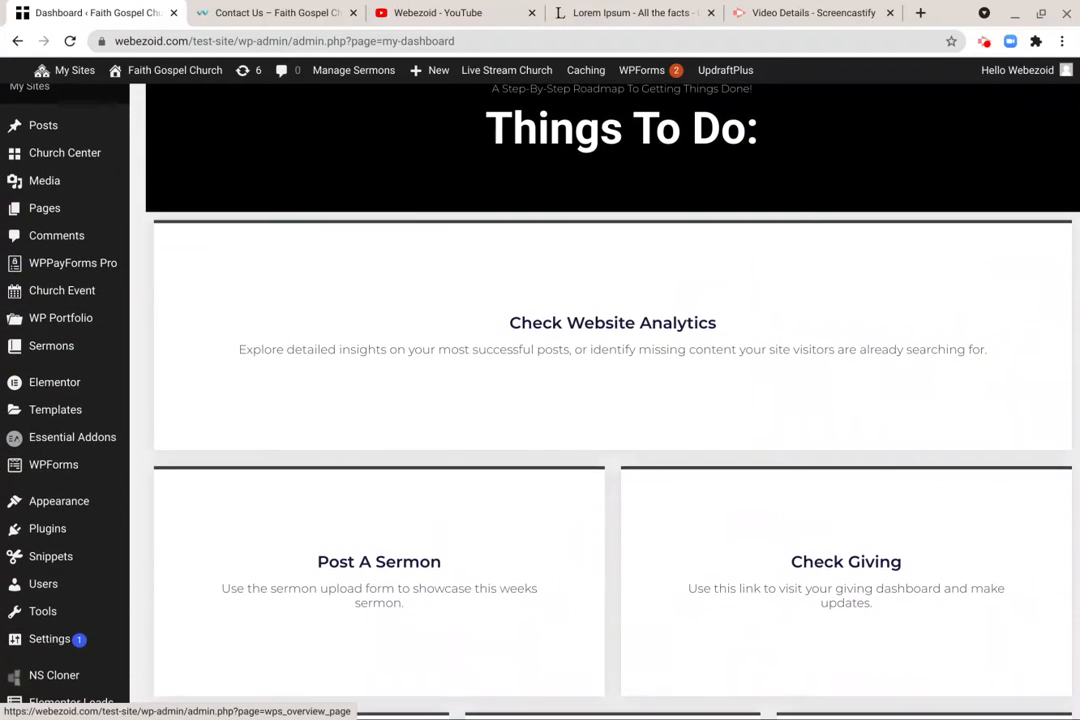
scroll(612, 376, "up", 1)
scroll(612, 400, "down", 5)
scroll(612, 400, "up", 4)
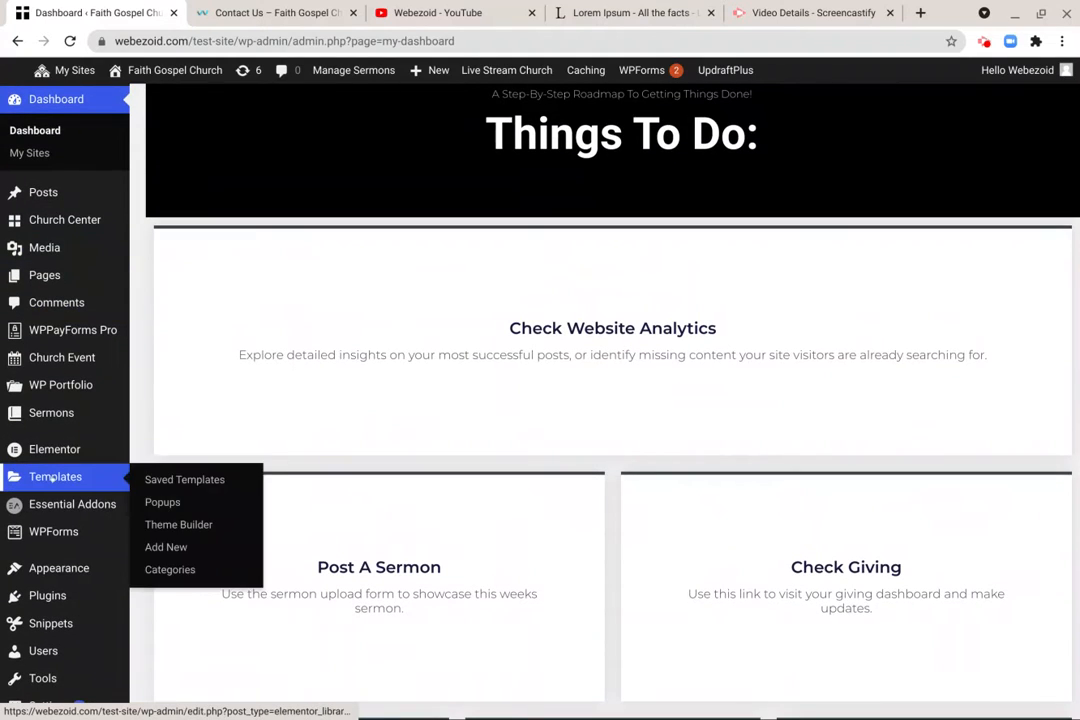
mouse_move(47, 536)
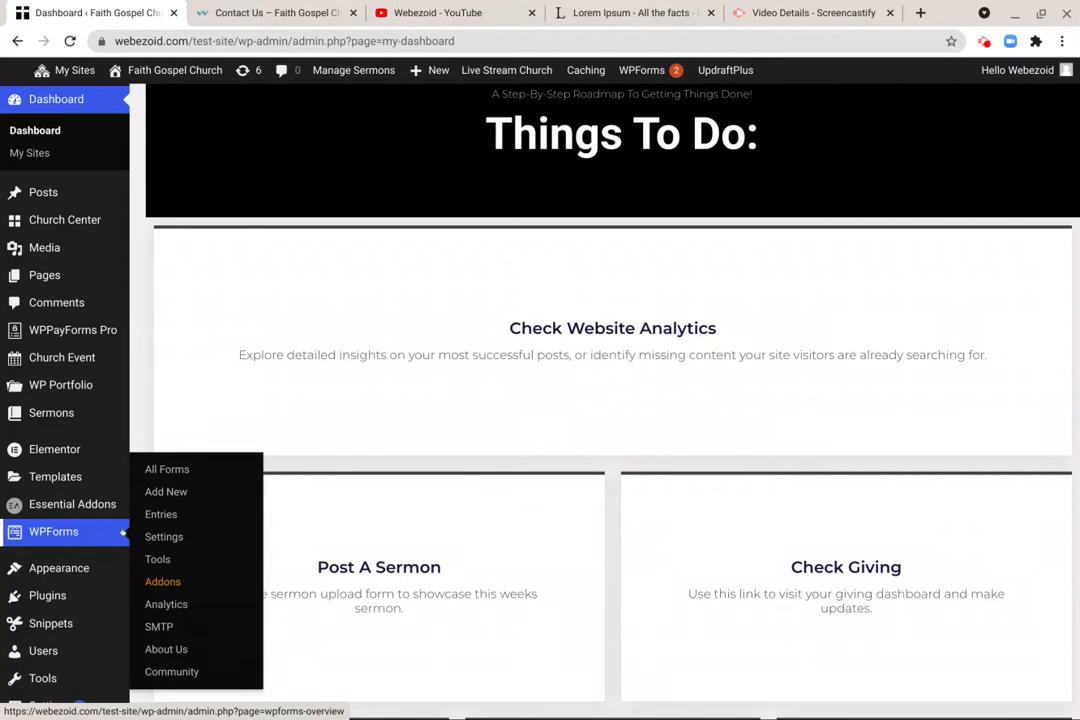
left_click(167, 469)
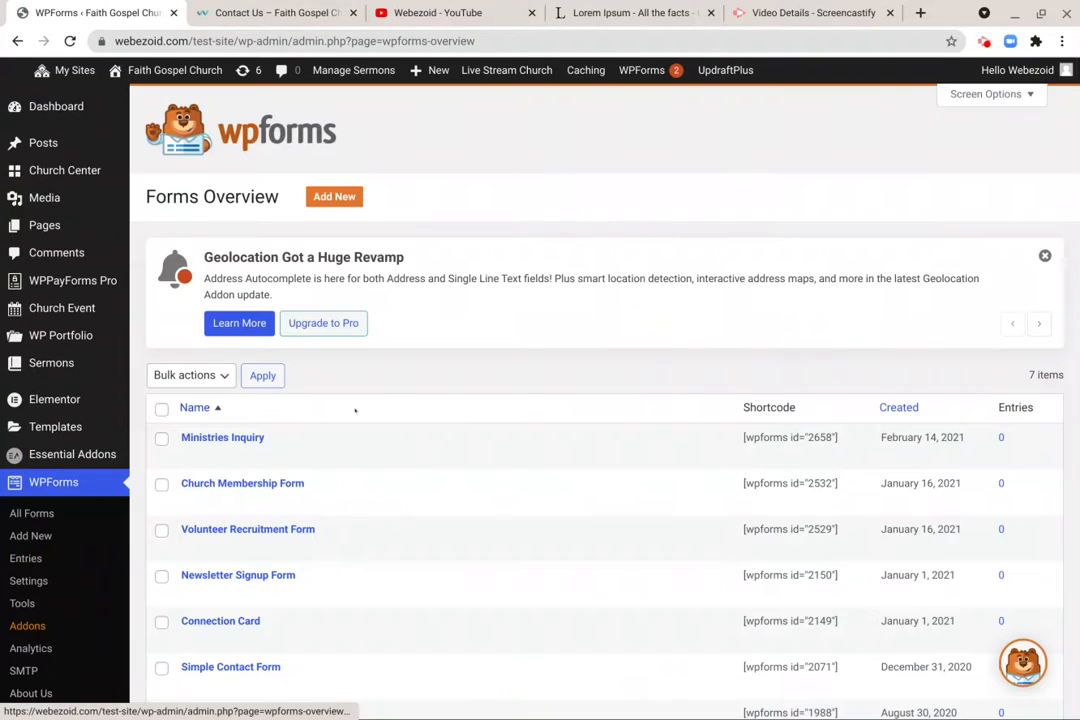
- Find the General Contact Form in the forms overview and open it for editing
scroll(357, 412, "down", 2)
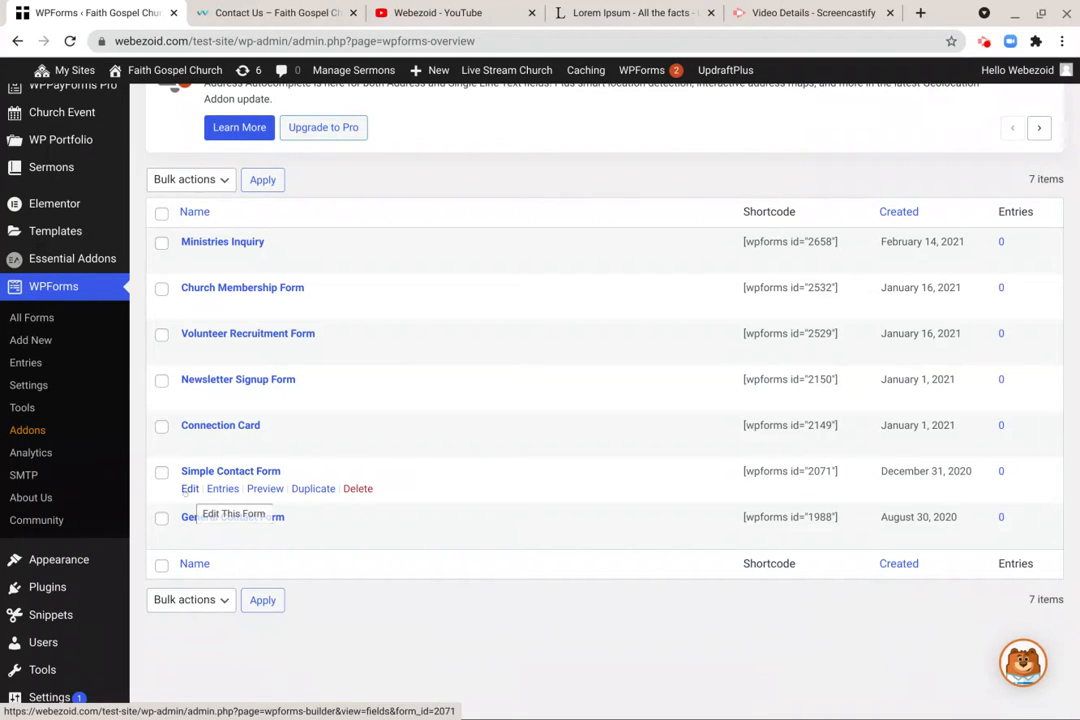
scroll(200, 250, "up", 3)
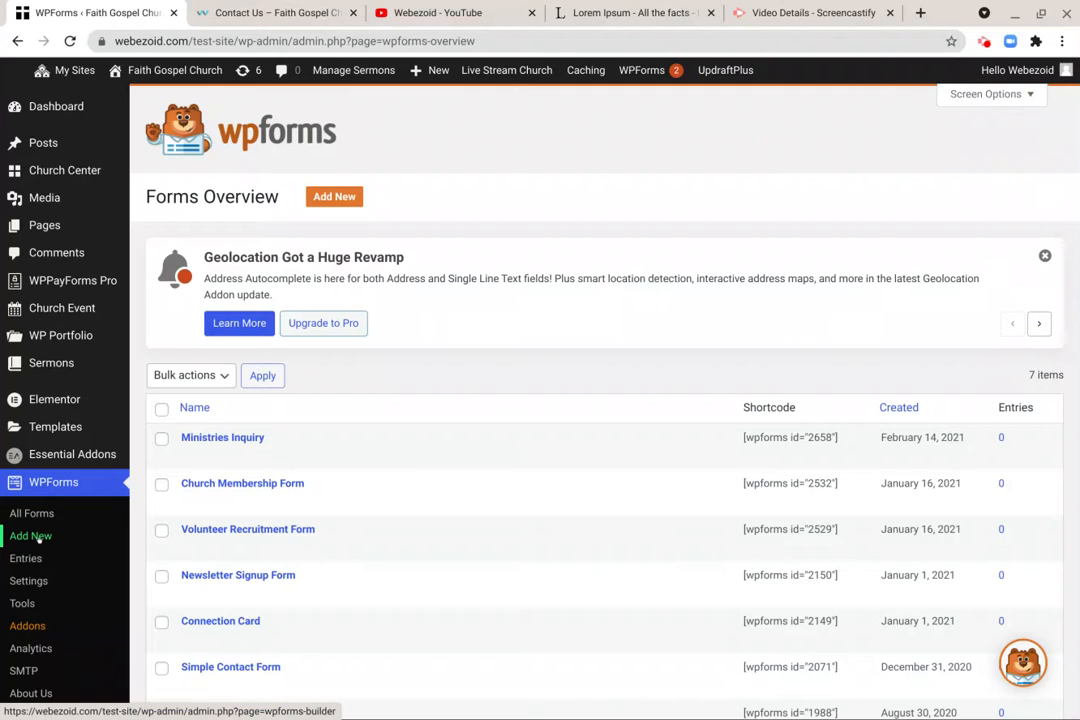
scroll(265, 500, "down", 2)
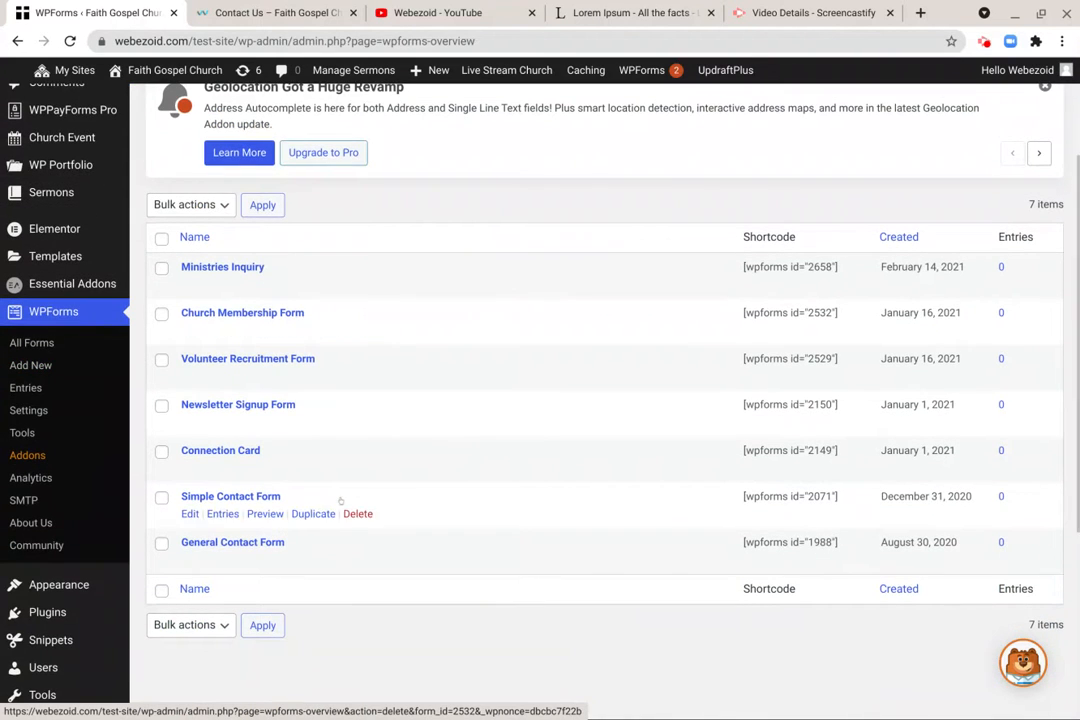
scroll(265, 405, "down", 2)
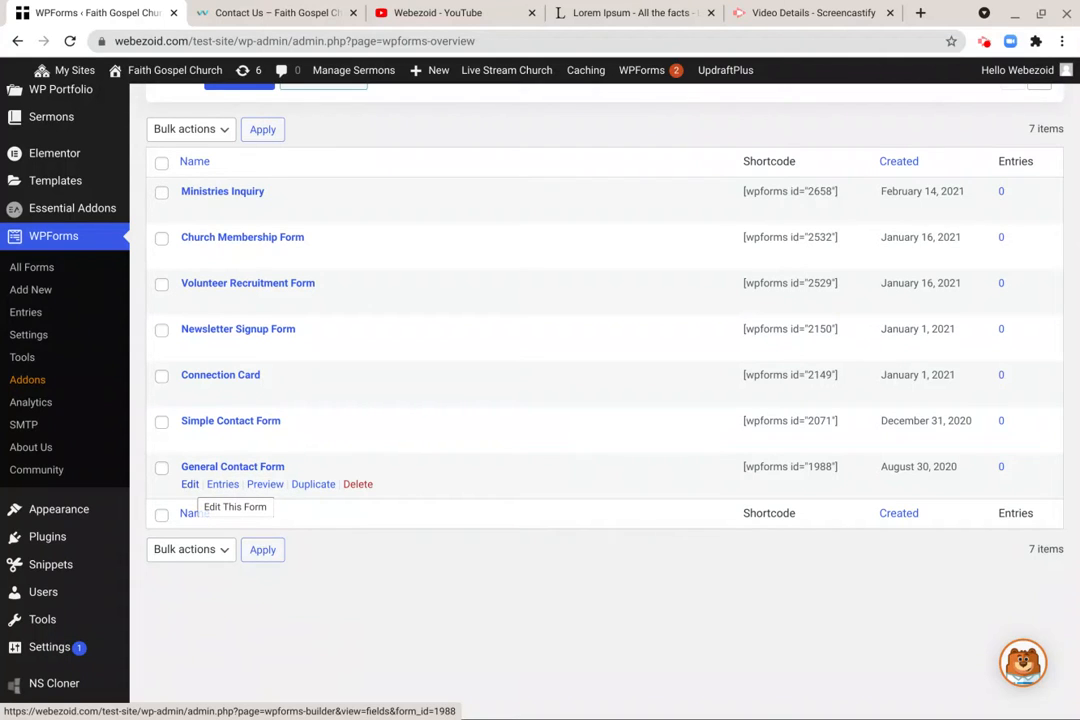
left_click(190, 484)
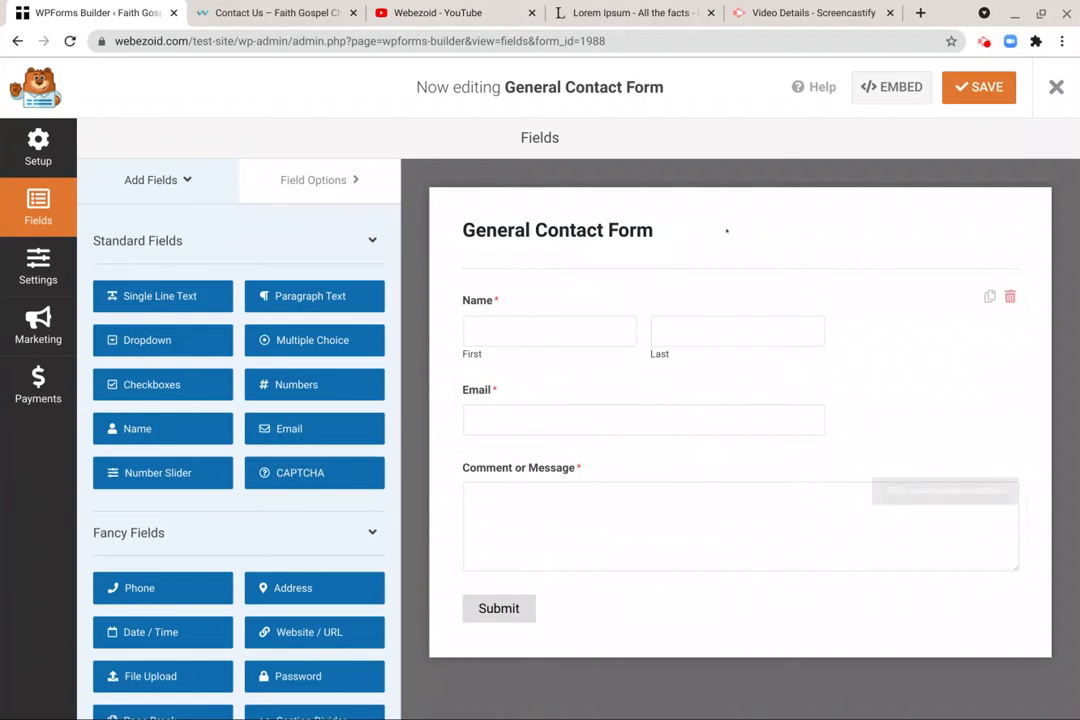
- Compare the General Contact Form with the form on the live Contact Us page, and return to the form builder
left_click(276, 14)
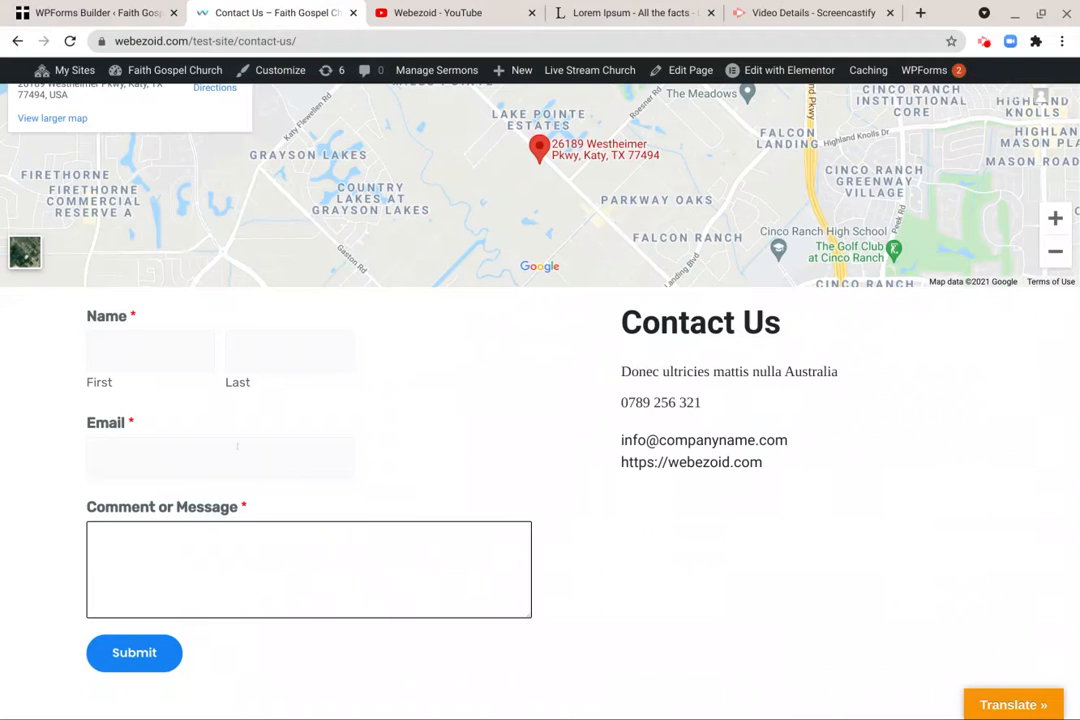
scroll(98, 511, "down", 1)
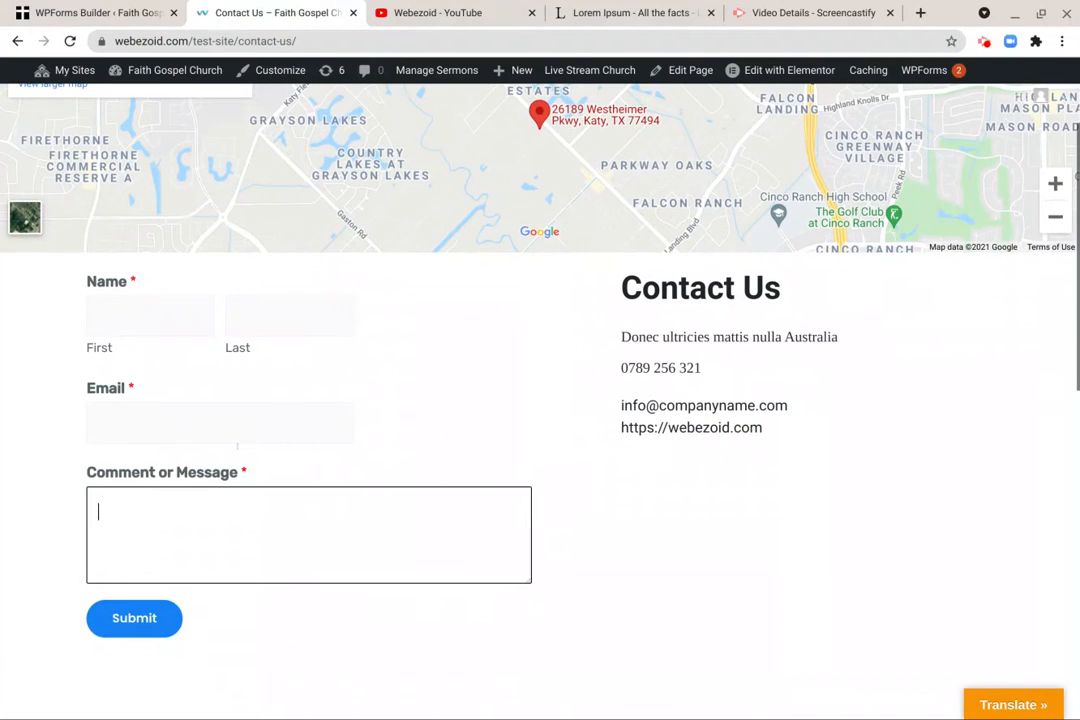
left_click(64, 10)
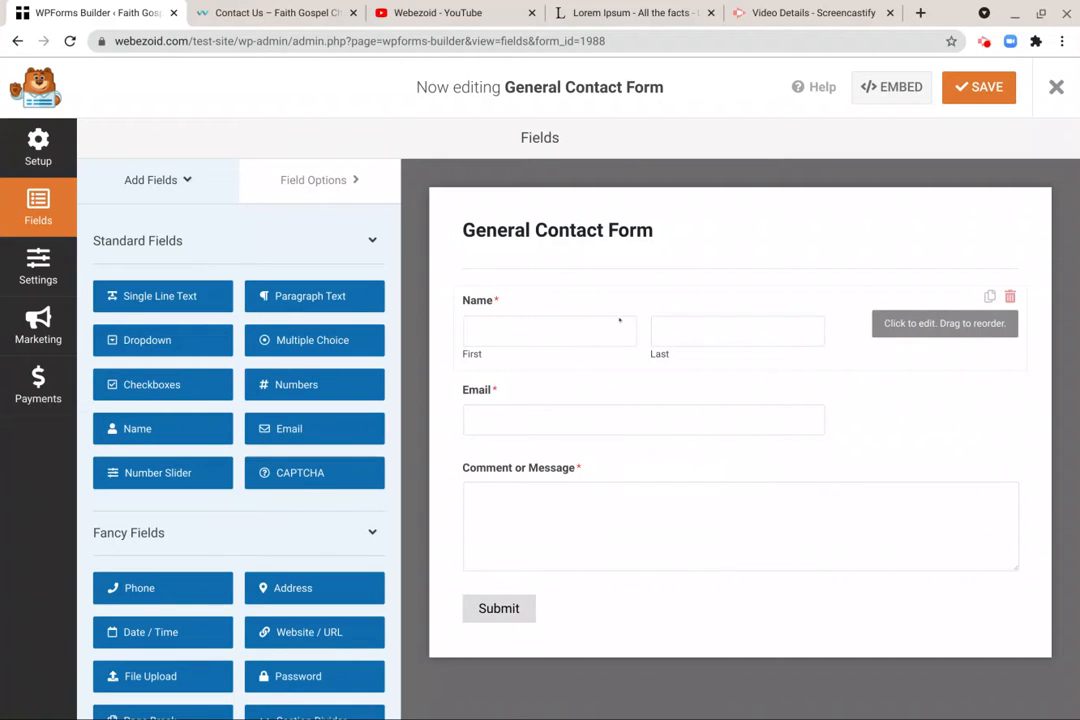
- Open the options of the form's Name field
left_click(595, 303)
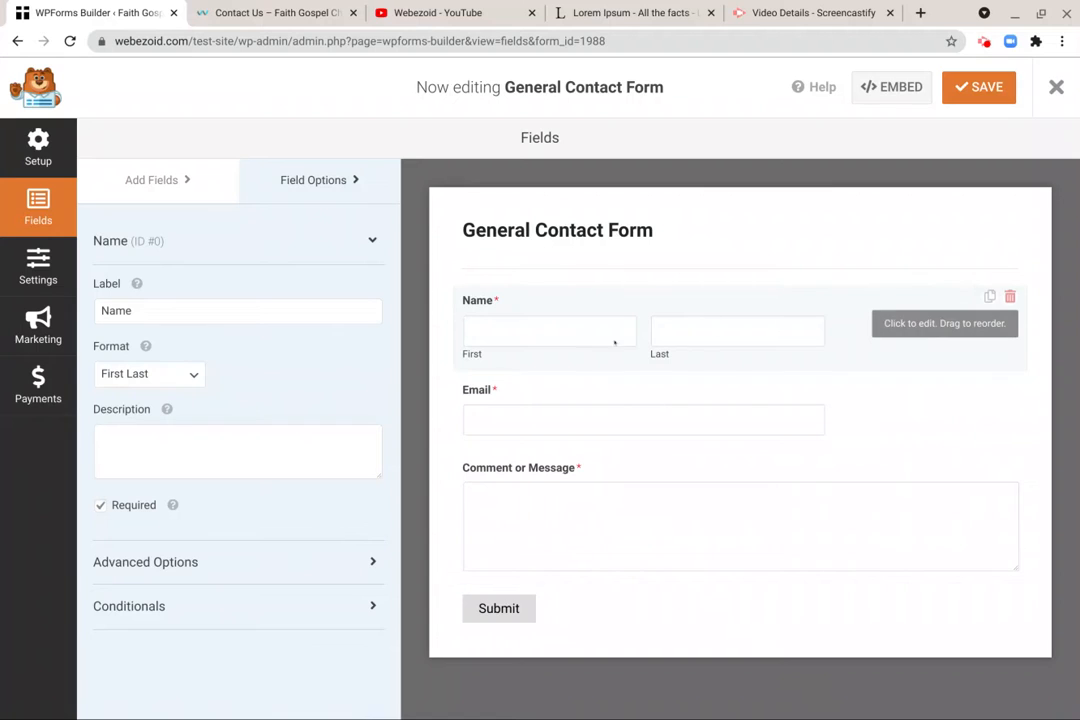
- Try the labels "Provide Name" and "First and Last Name" on the Name field, and restore the label "Name"
left_click(170, 309)
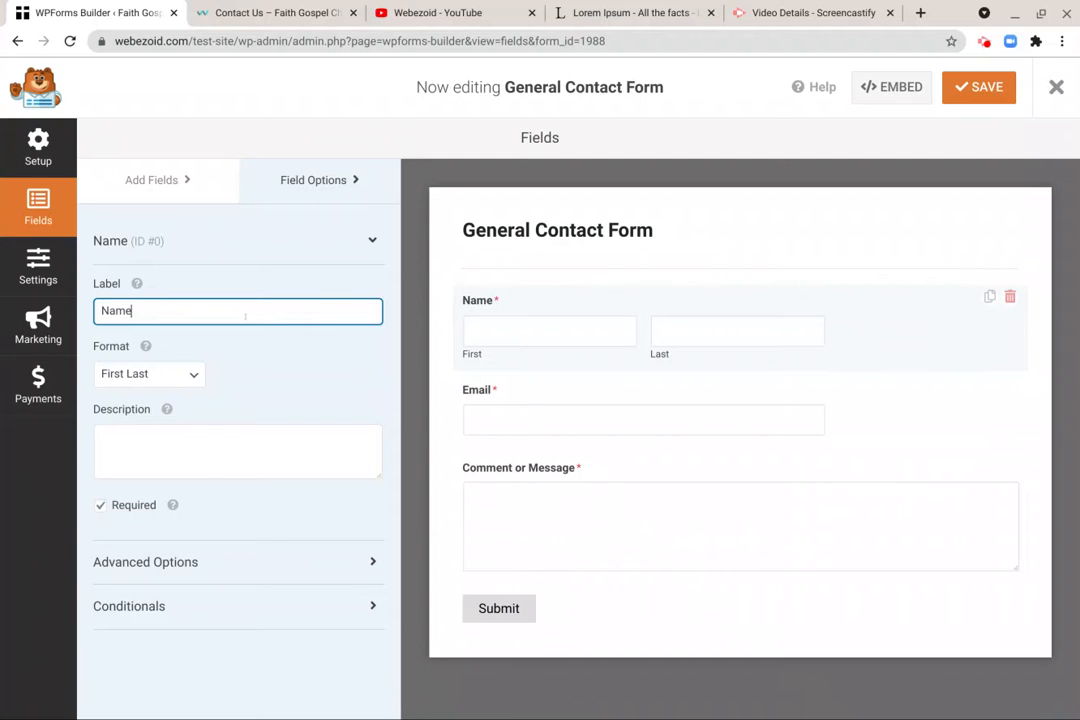
double_click(131, 311)
type("Provide Name")
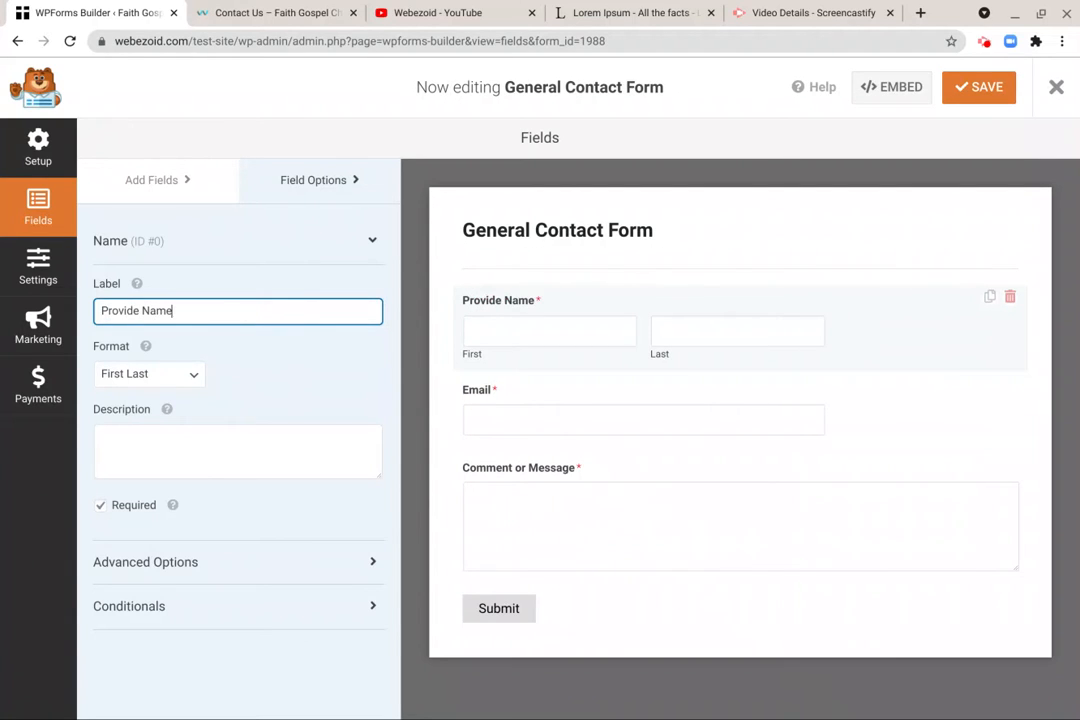
key("ctrl+a")
type("Firs")
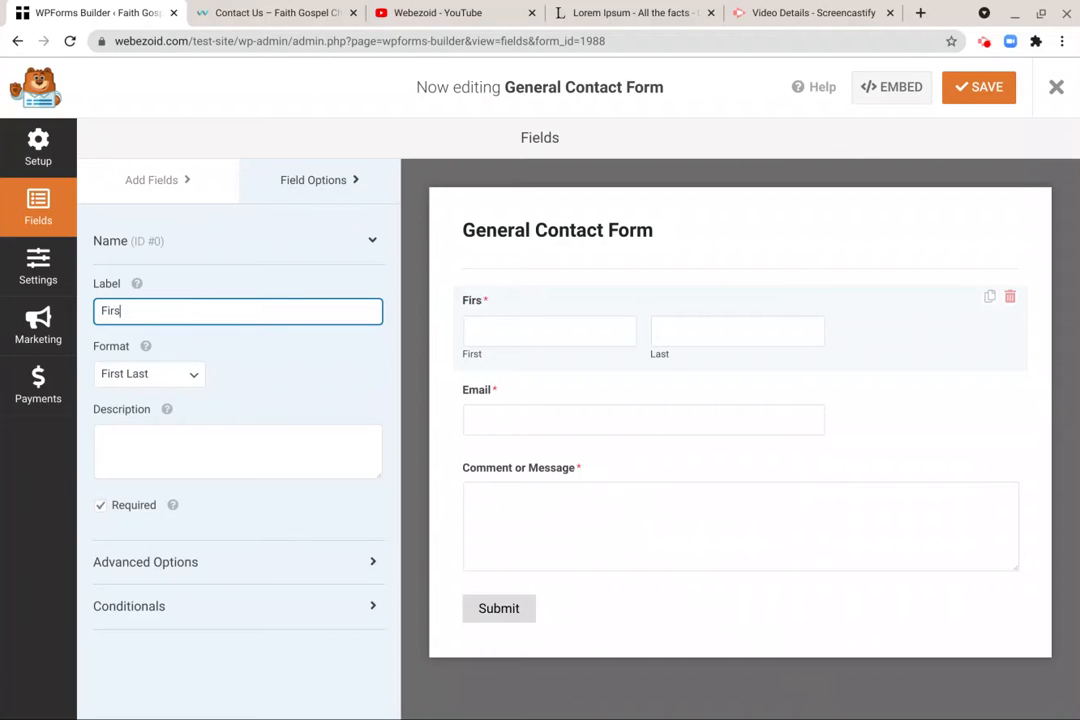
type("t and Last")
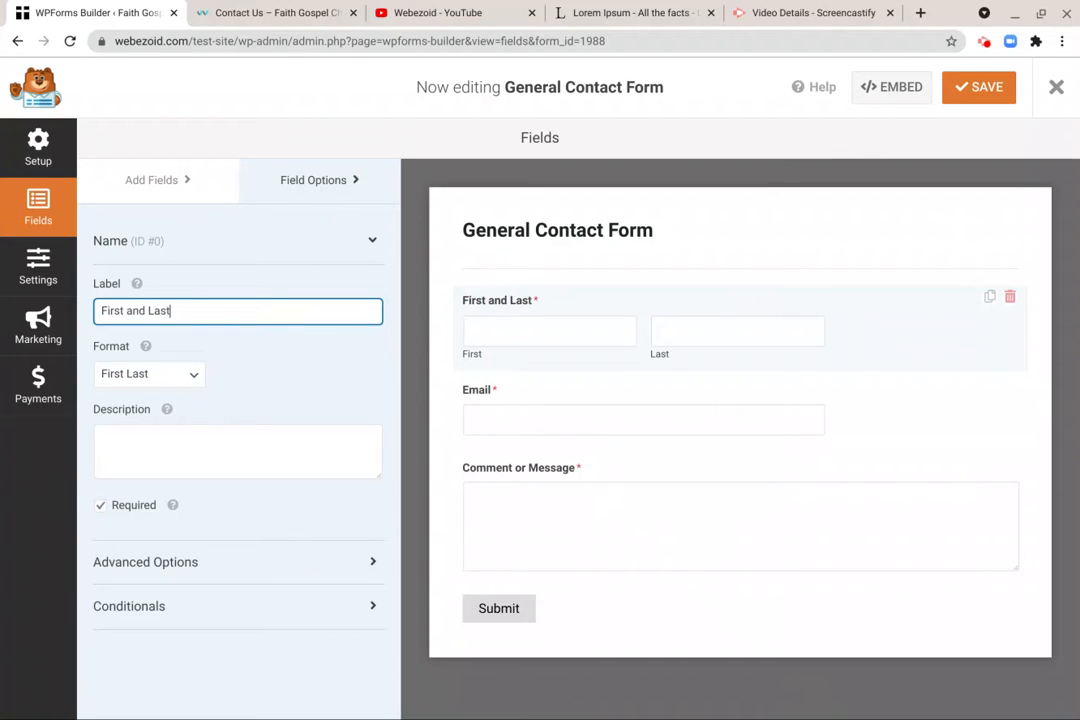
type(" Name")
key("ctrl+a")
type("Name")
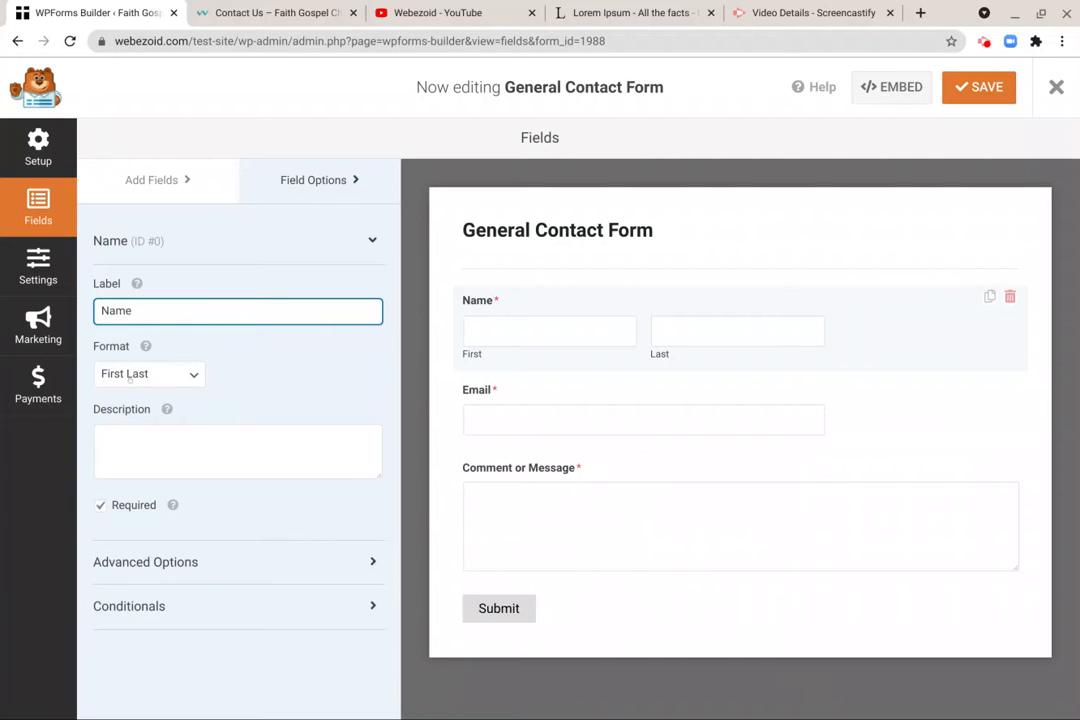
- Try the Simple and First Middle Last formats on the Name field, and set the format back to First Last
left_click(130, 378)
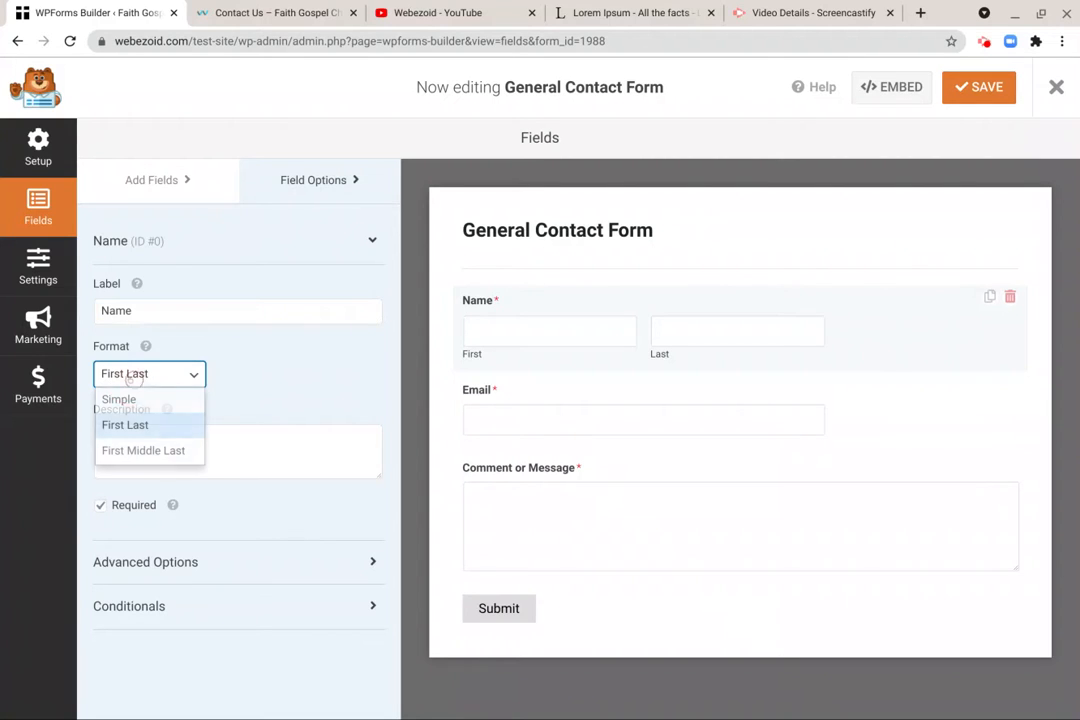
key("Up")
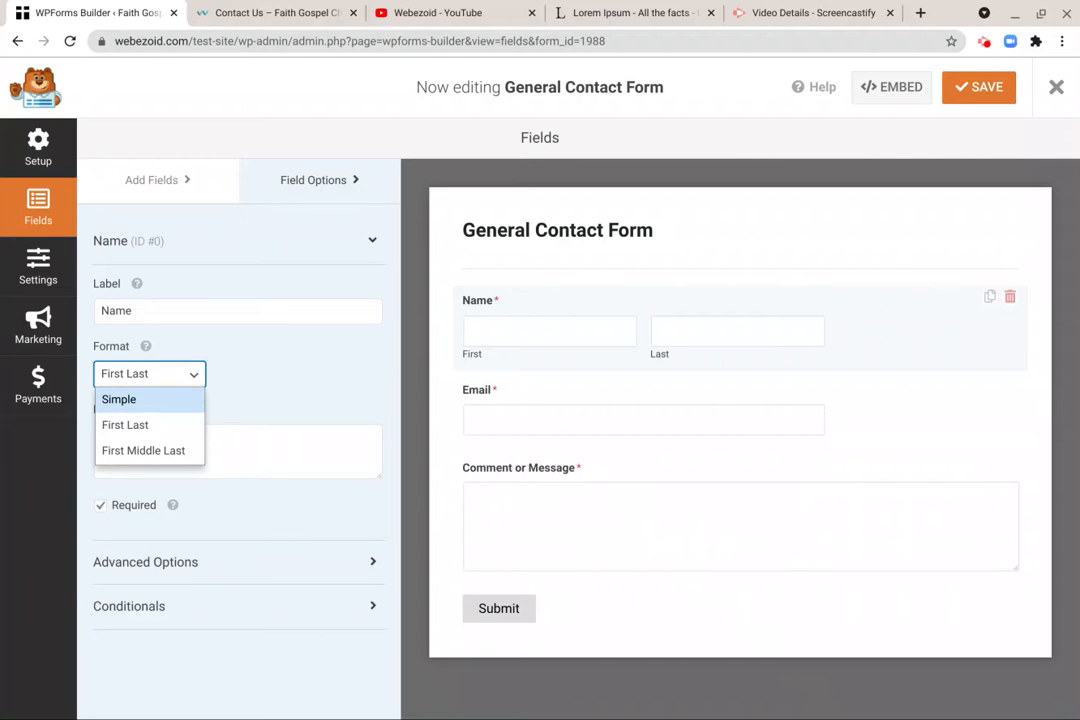
left_click(159, 405)
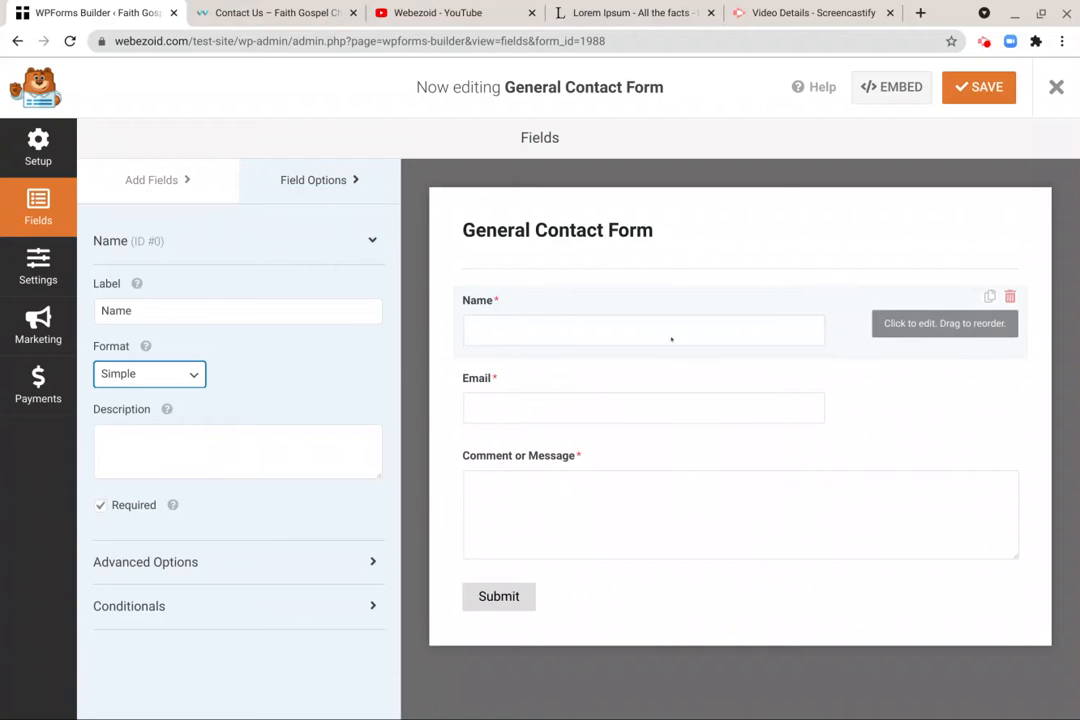
left_click(101, 374)
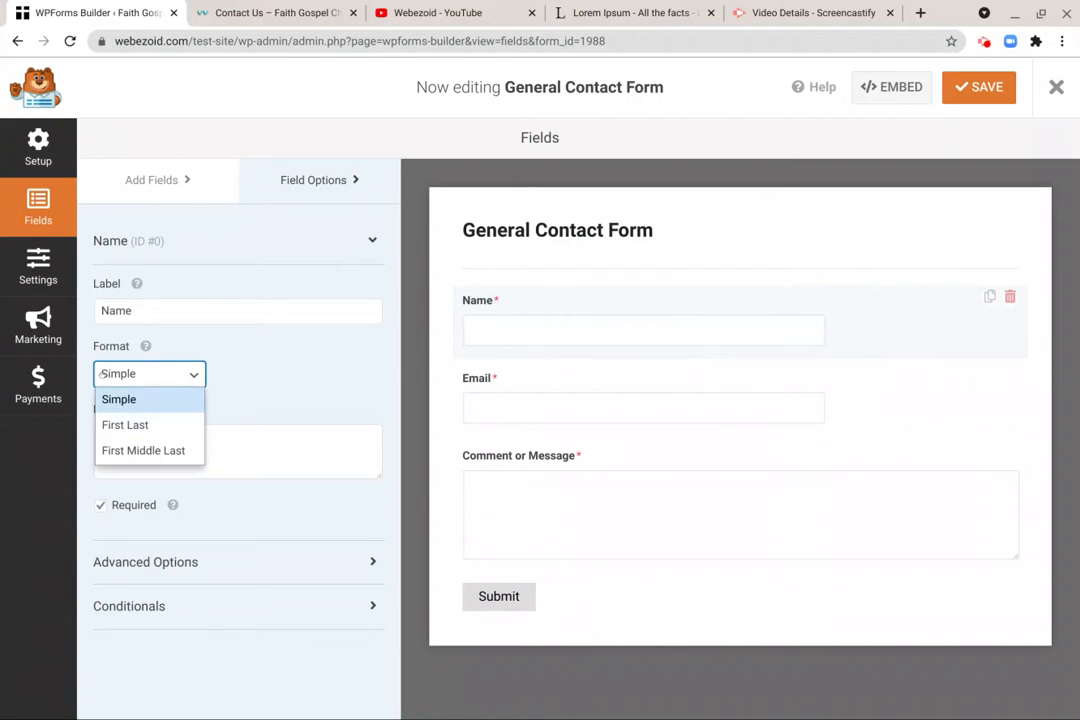
left_click(112, 426)
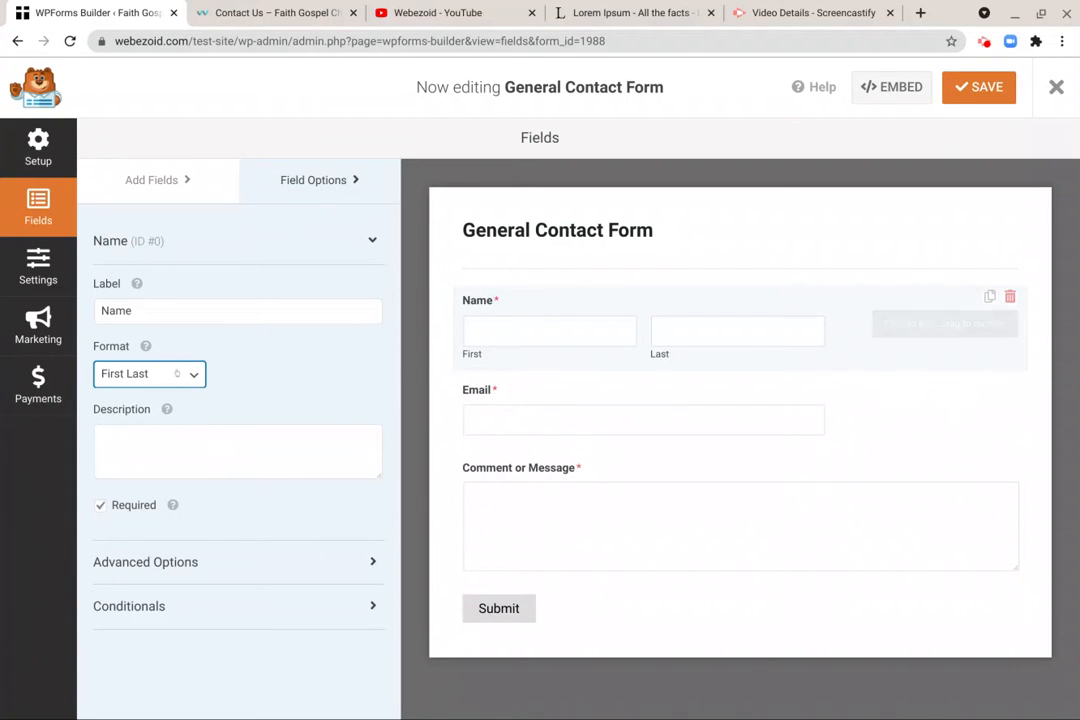
left_click(175, 373)
left_click(148, 452)
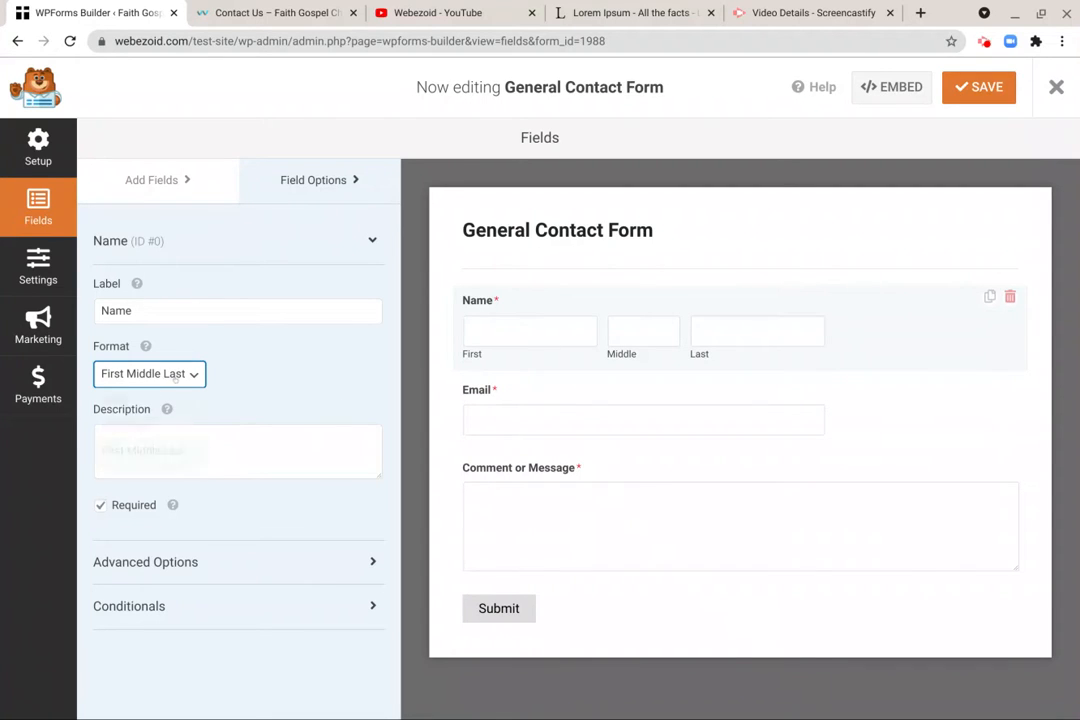
left_click(150, 374)
left_click(150, 428)
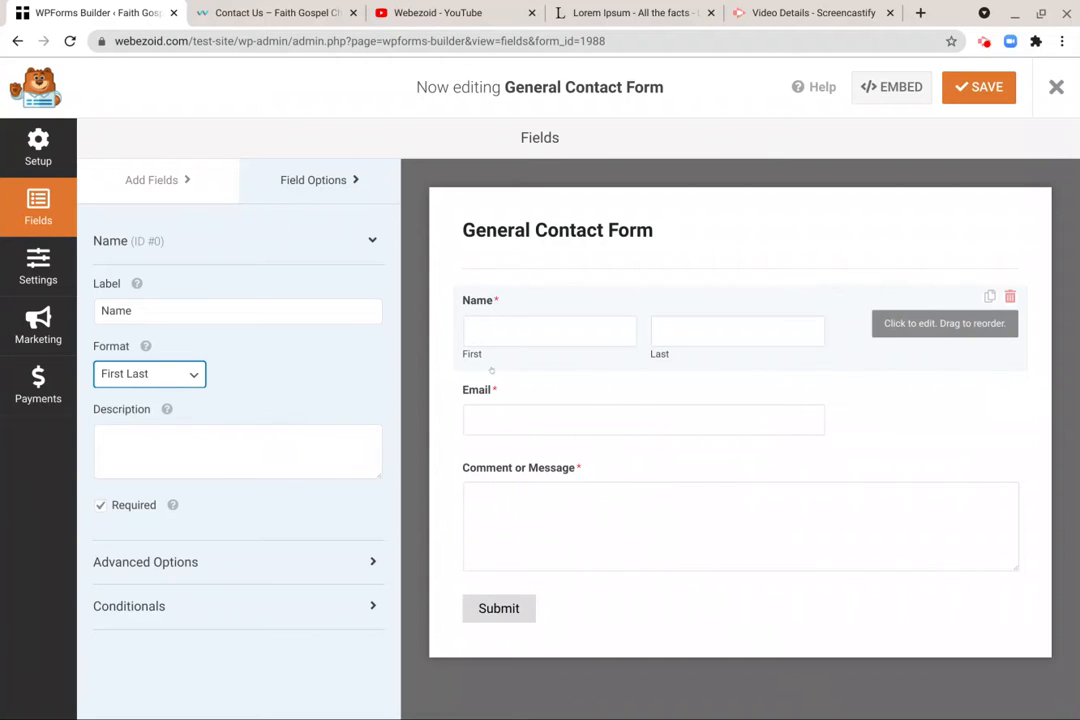
- Try random filler text as the Name field's description, and clear the description again
left_click(243, 444)
type("kjnadljnasldnasdlndnalsdnasljdnasldjnasld")
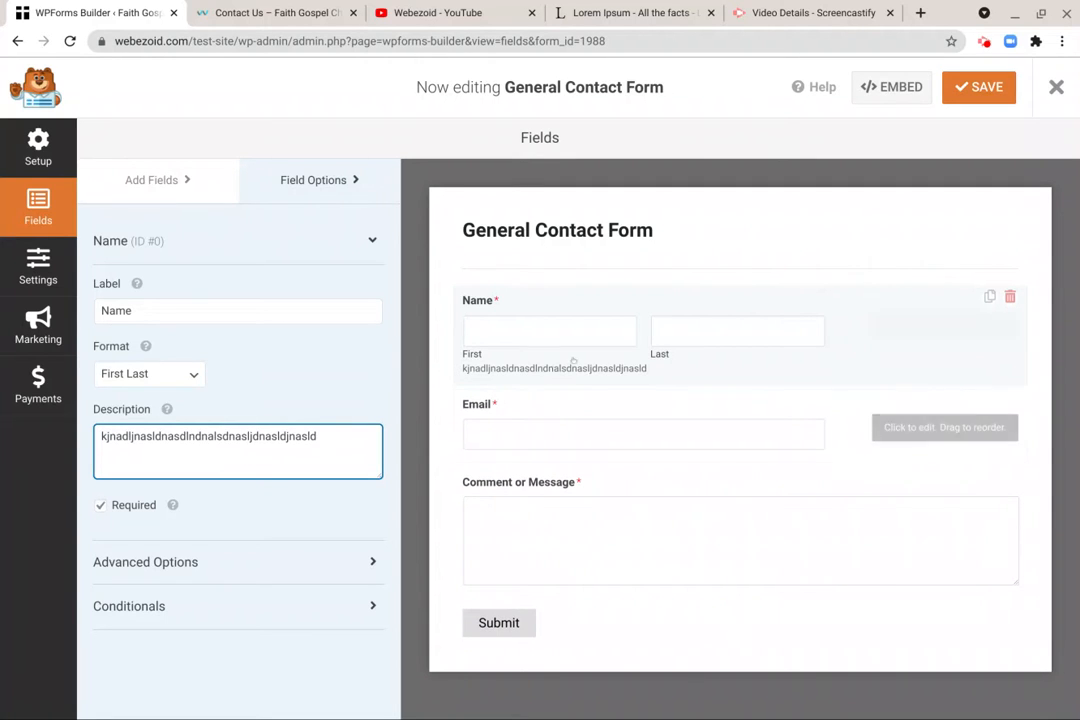
key("ctrl+a")
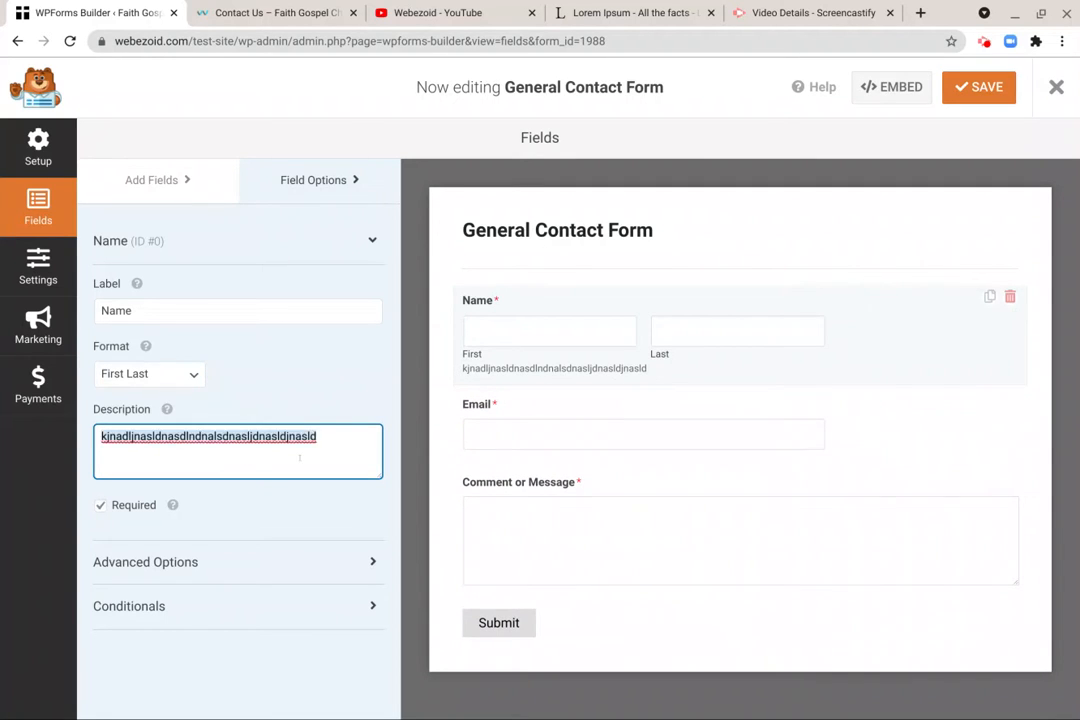
key("BackSpace")
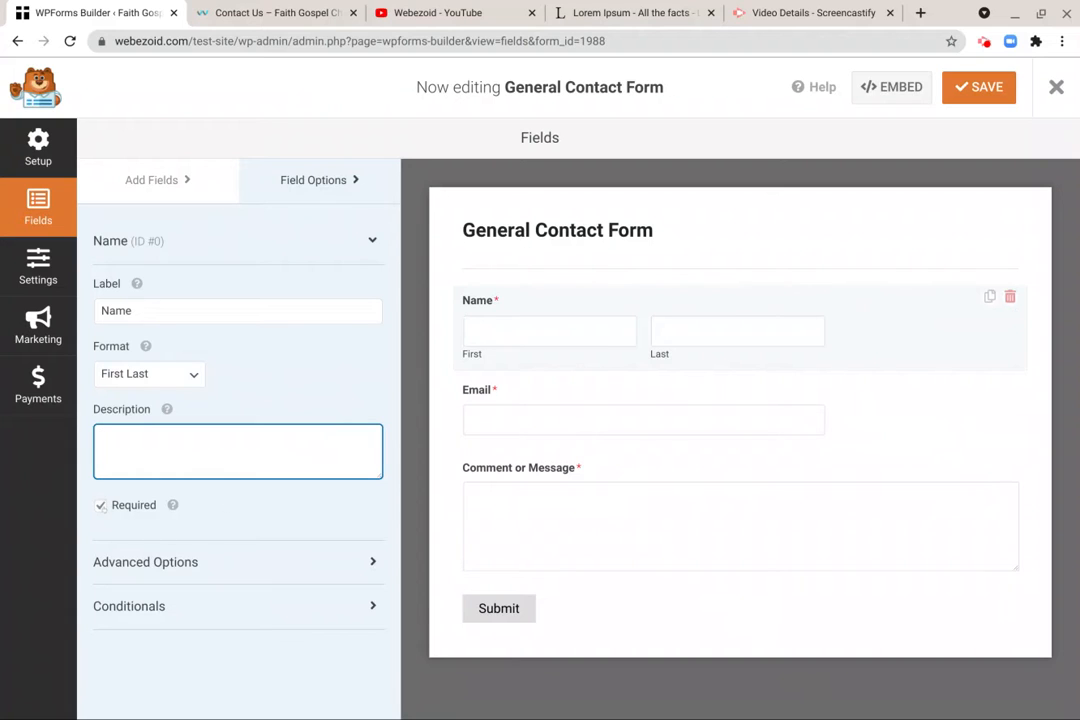
- Make the Name field optional instead of required
left_click(100, 506)
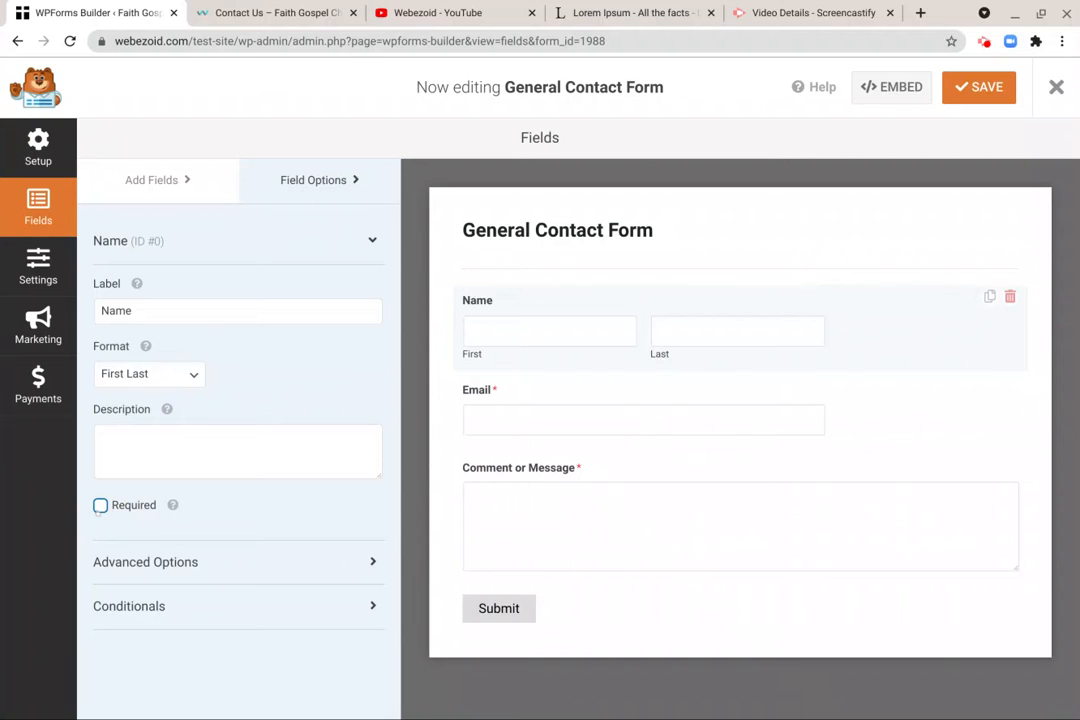
- Make the Name field required again and look through its advanced options
left_click(100, 506)
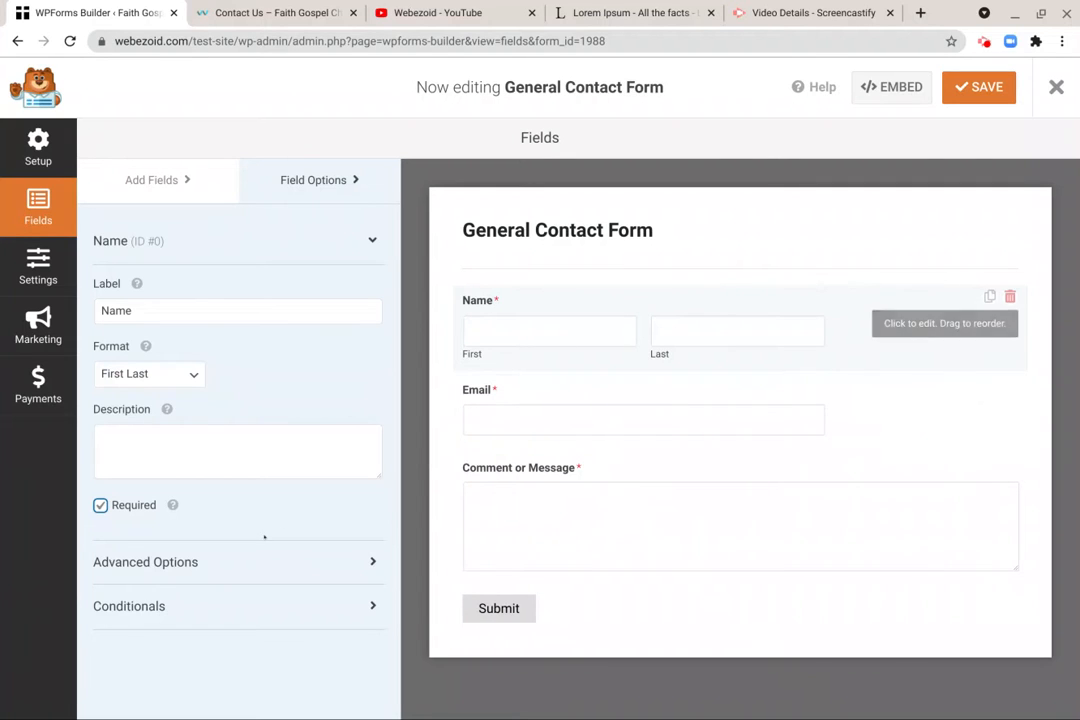
left_click(181, 560)
scroll(181, 558, "down", 3)
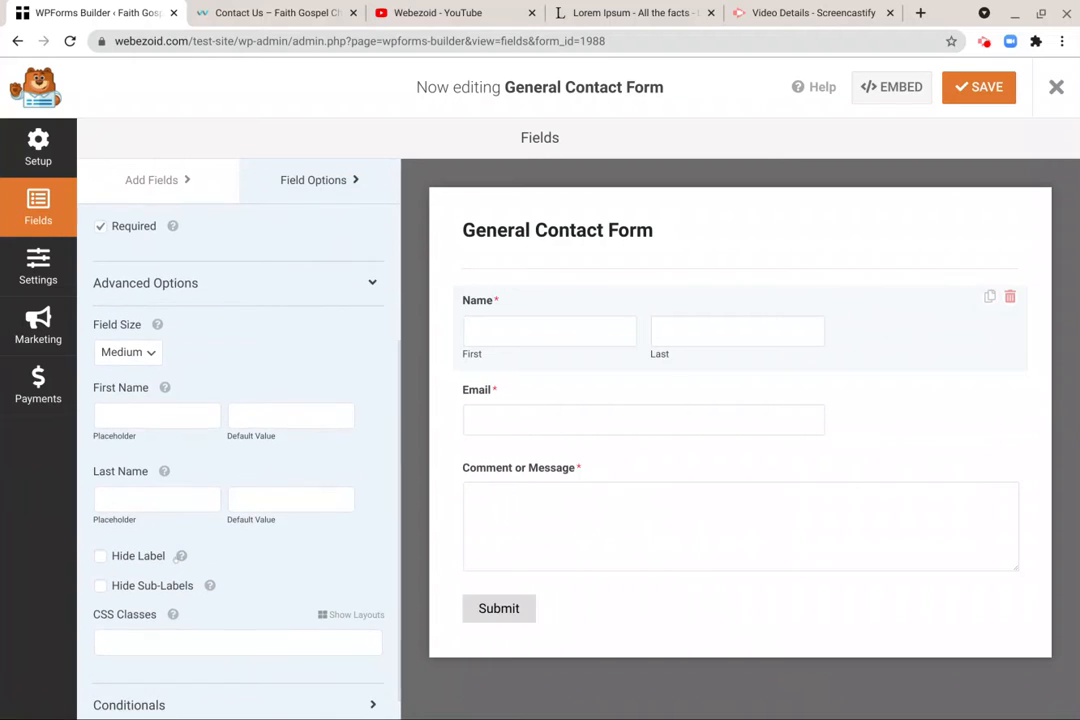
scroll(180, 556, "down", 1)
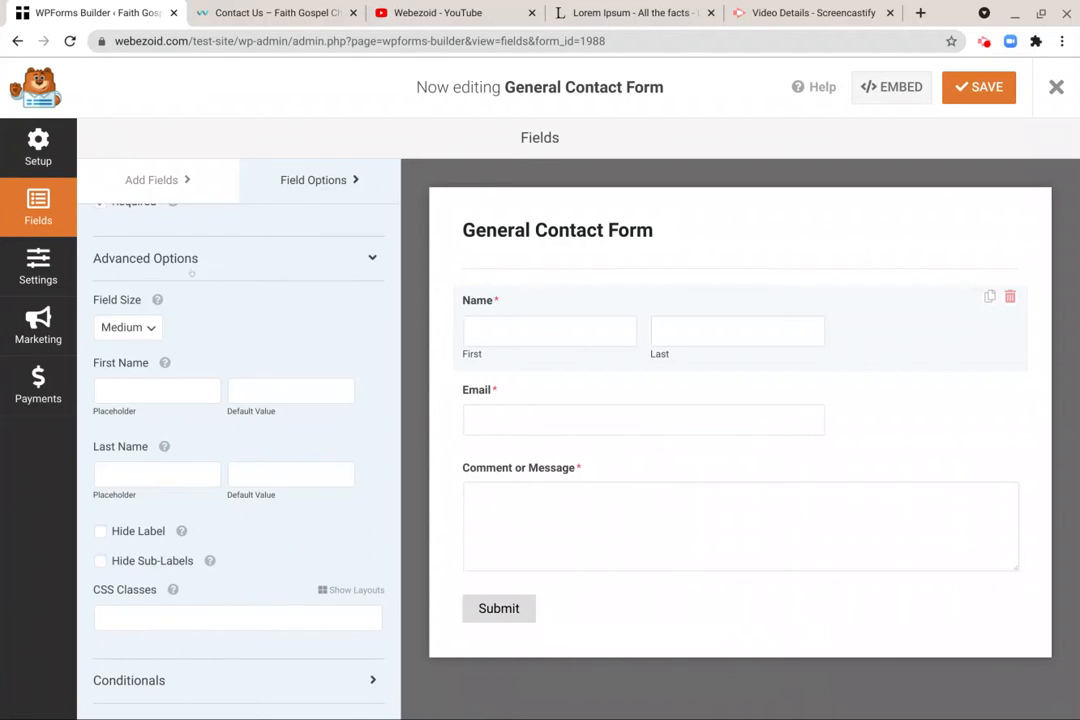
scroll(191, 272, "up", 5)
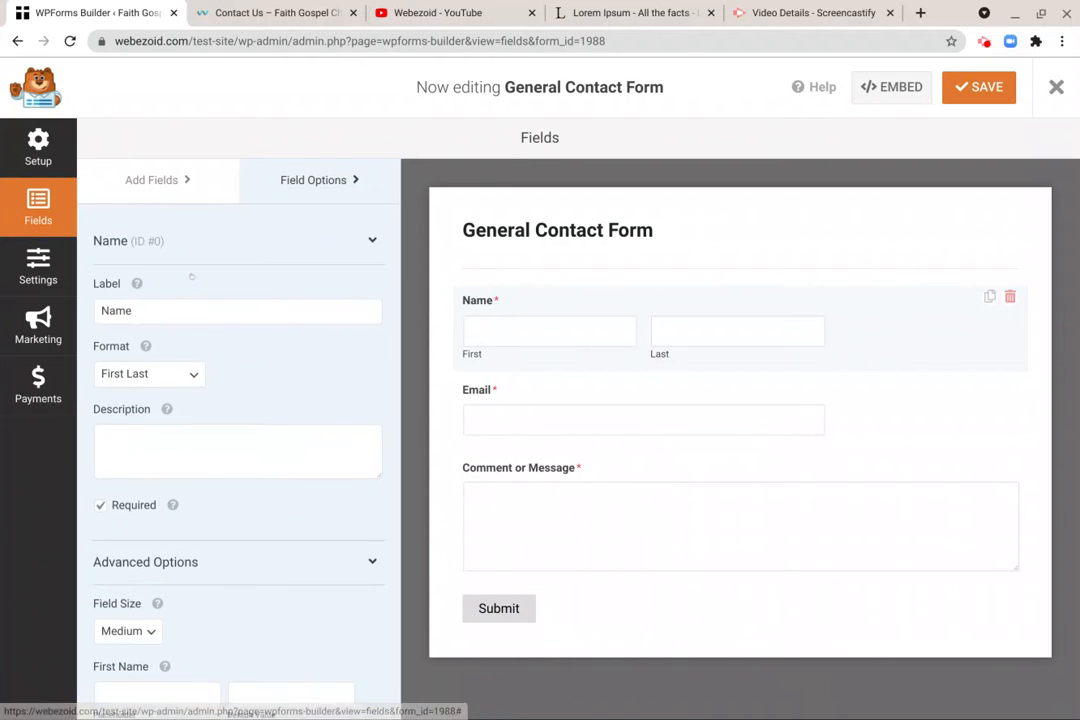
scroll(191, 276, "down", 3)
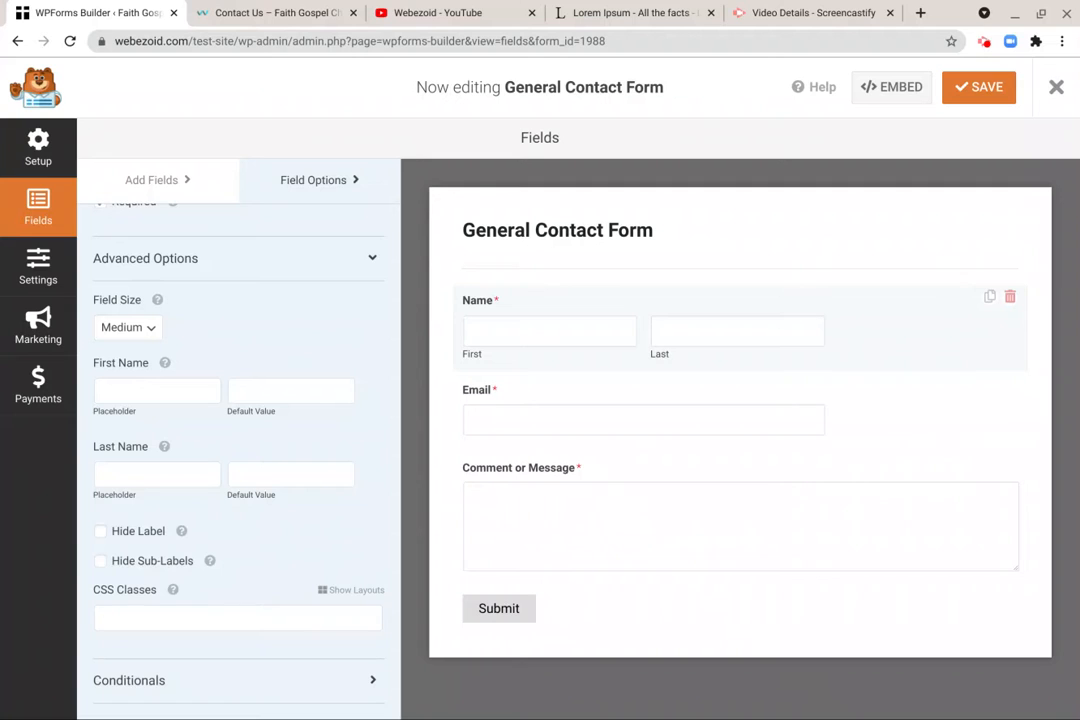
scroll(240, 372, "up", 3)
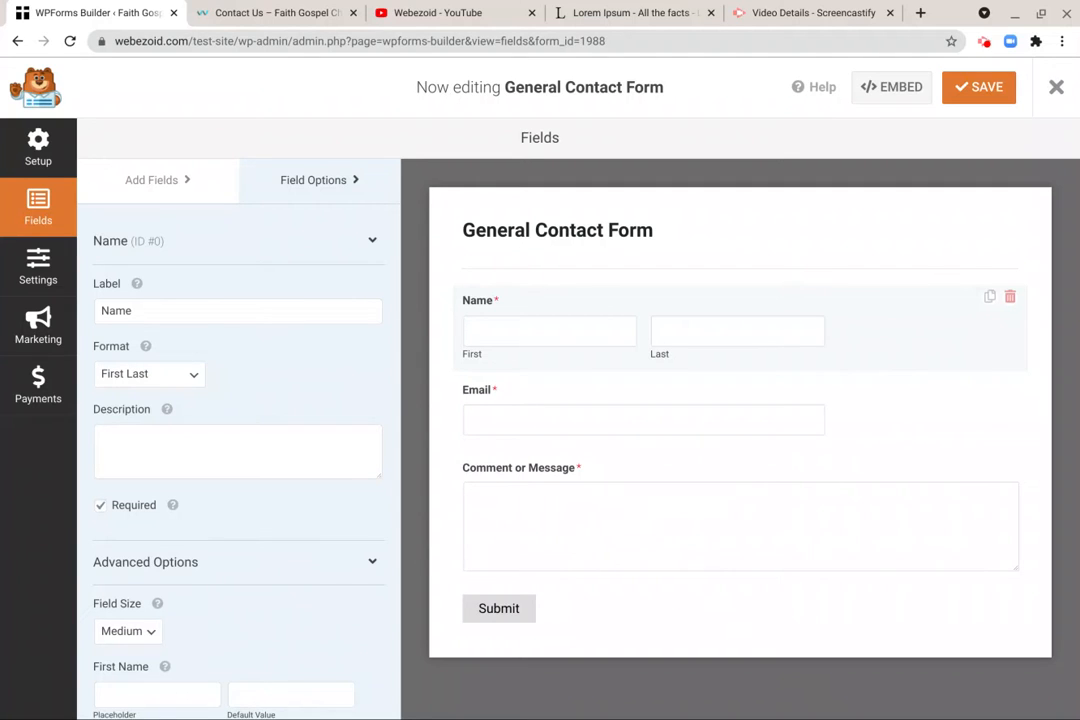
- Examine the field options of the Email field and the Comment or Message field
left_click(574, 427)
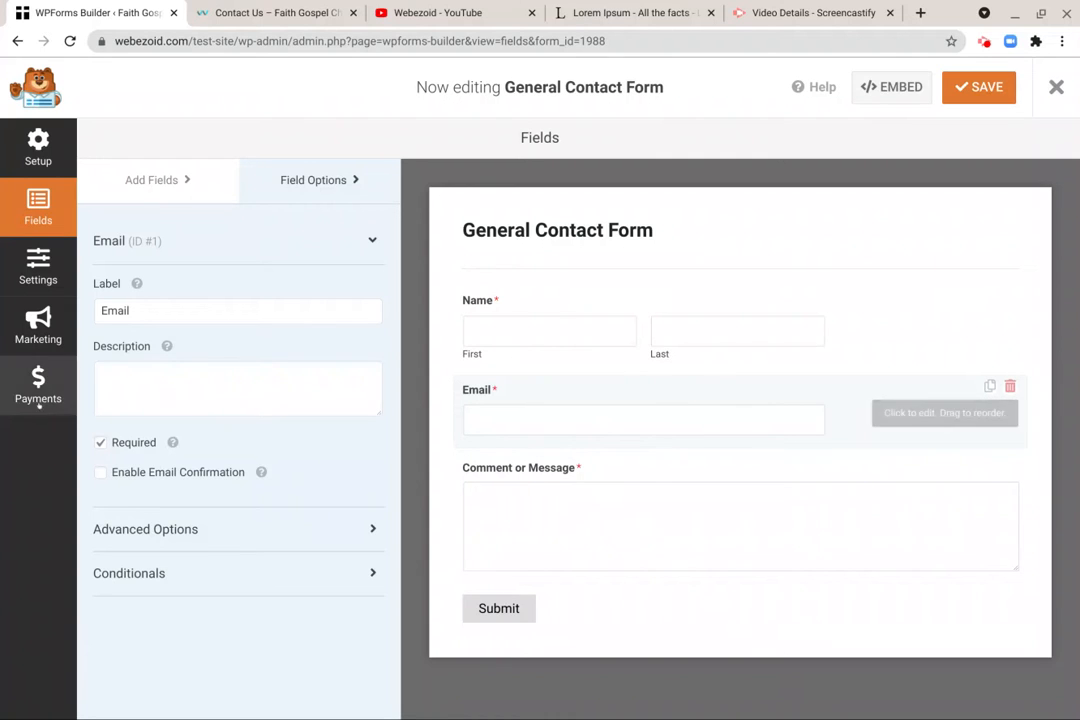
left_click(136, 306)
left_click(149, 407)
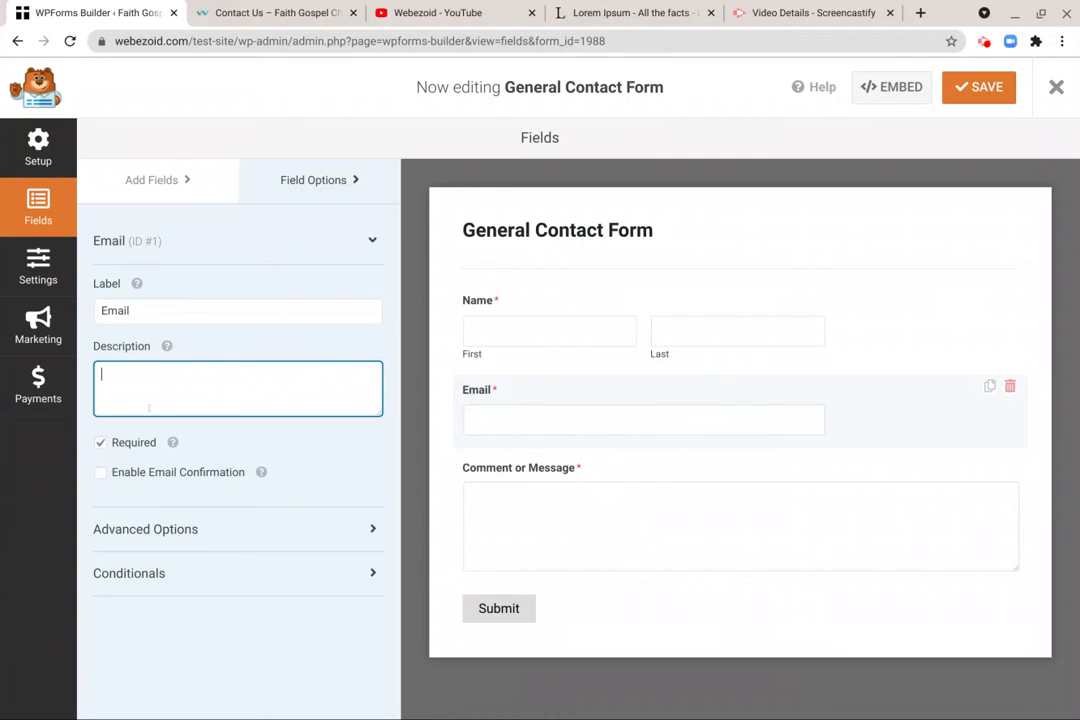
left_click(576, 513)
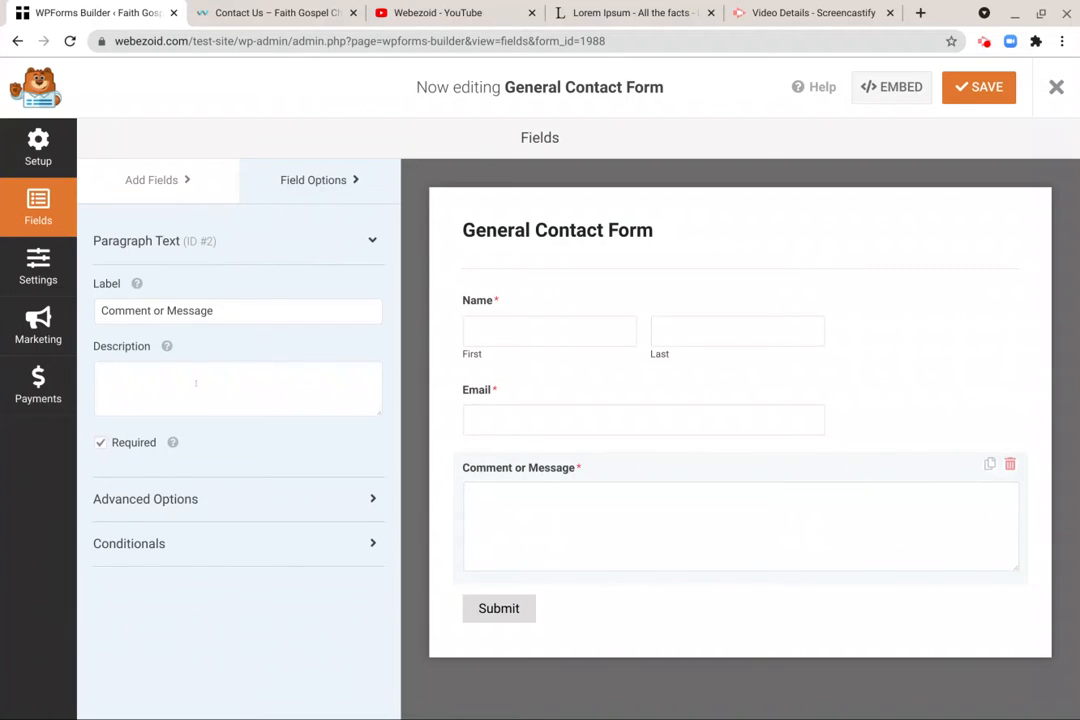
- Look through the standard, fancy and payment field types that can be added to the form
left_click(151, 182)
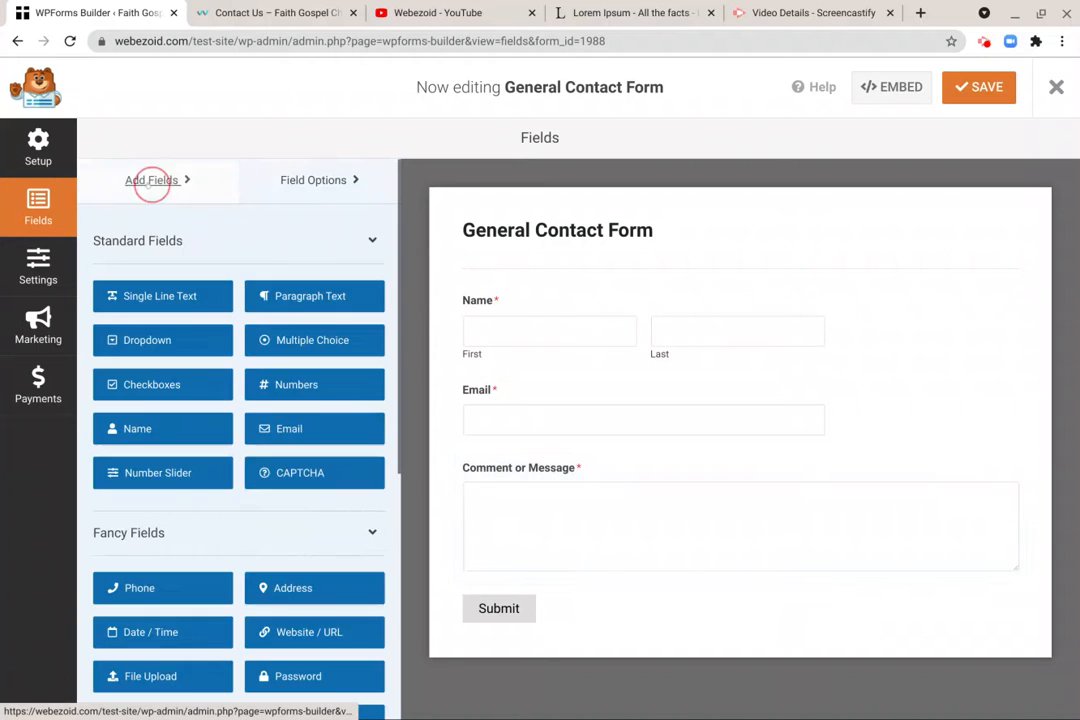
scroll(170, 400, "down", 3)
scroll(176, 420, "up", 2)
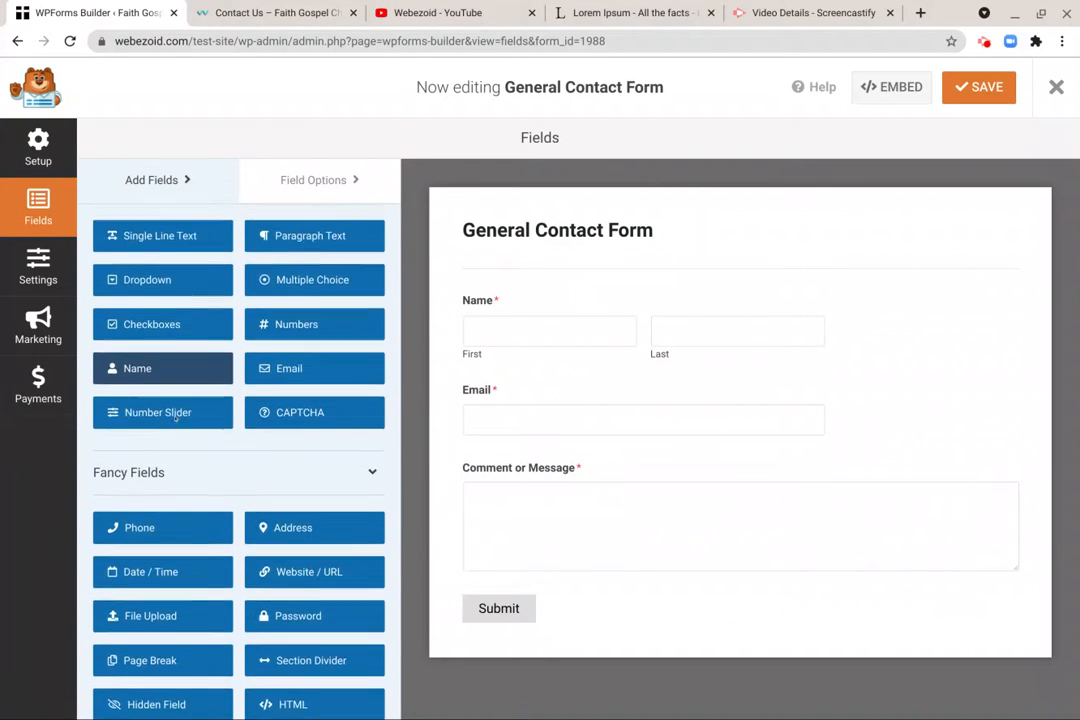
scroll(176, 420, "down", 3)
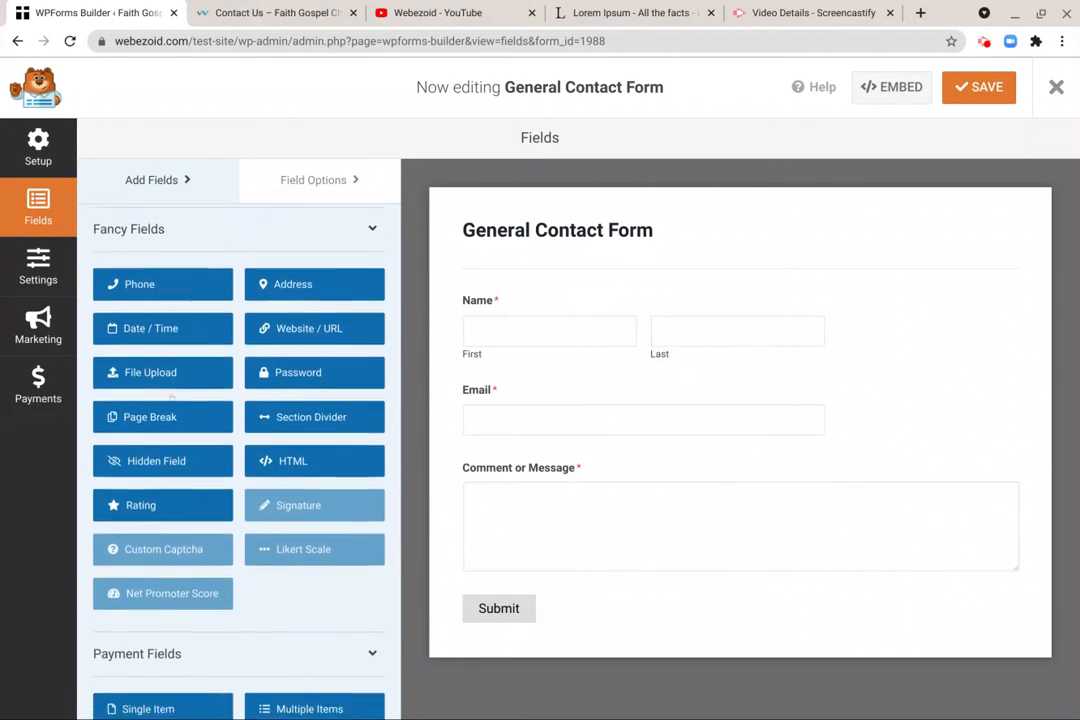
scroll(171, 397, "down", 2)
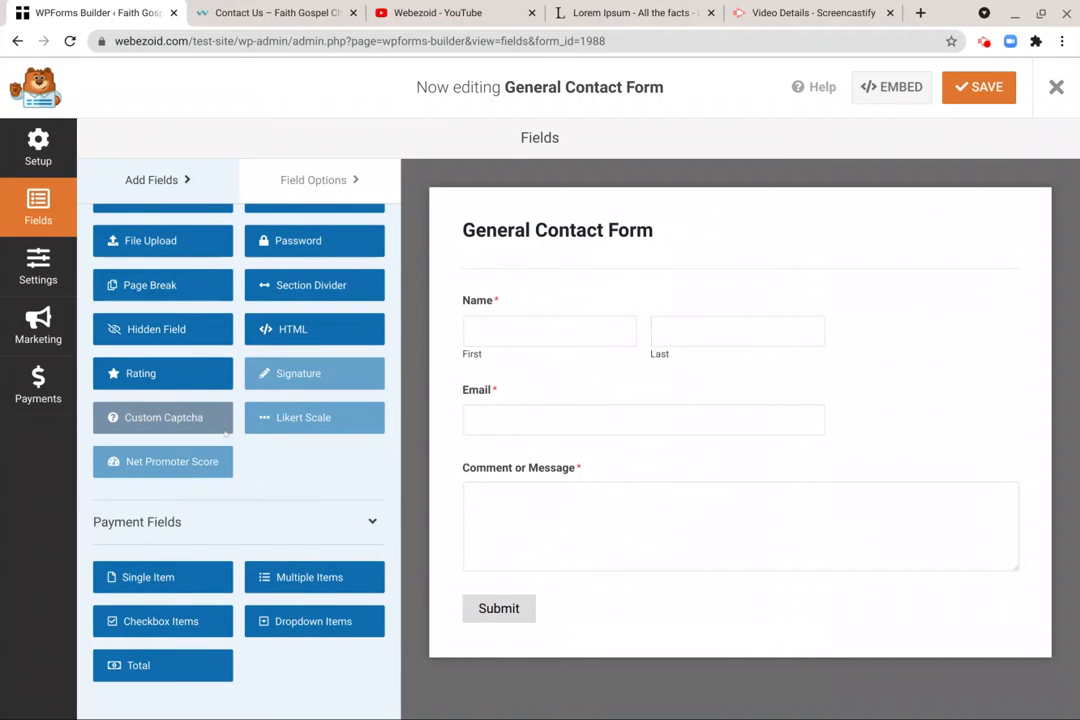
scroll(226, 432, "up", 5)
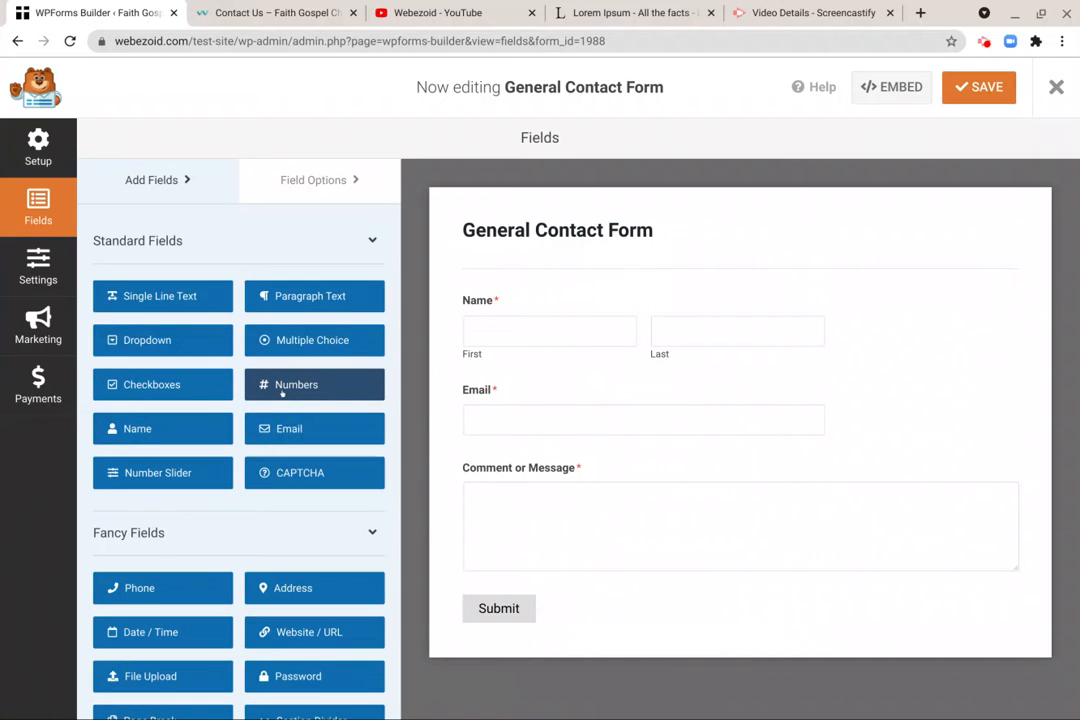
- Add a Numbers field between the Name and Email fields and label it "Phone Number"
left_click_drag(282, 393, 517, 387)
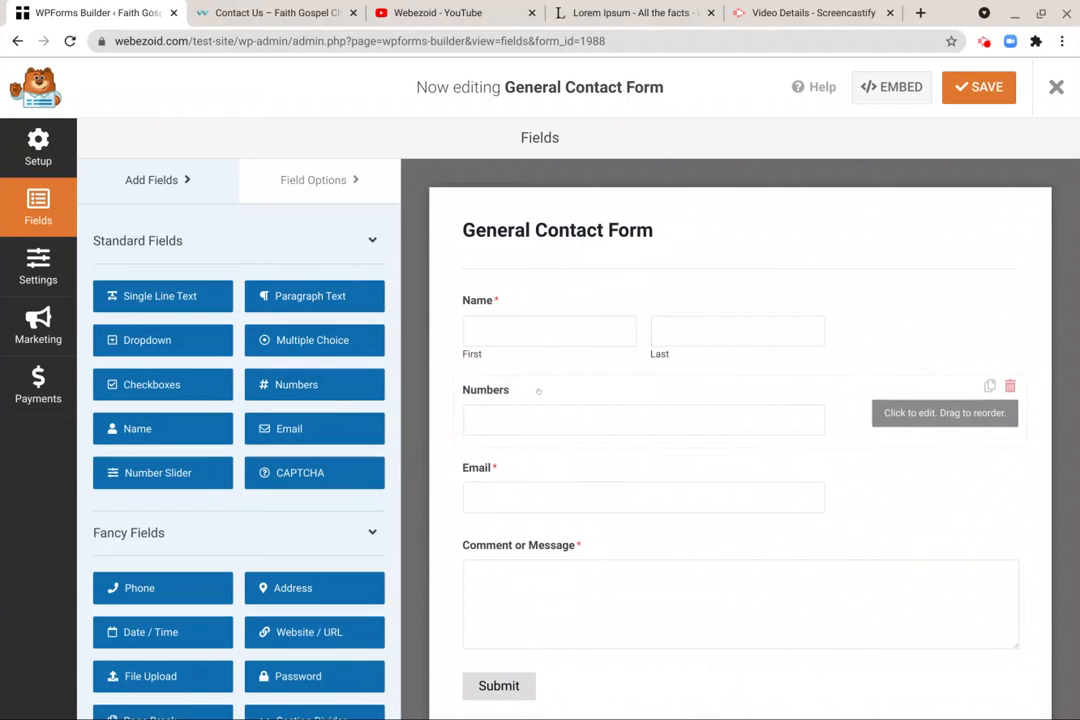
left_click(538, 392)
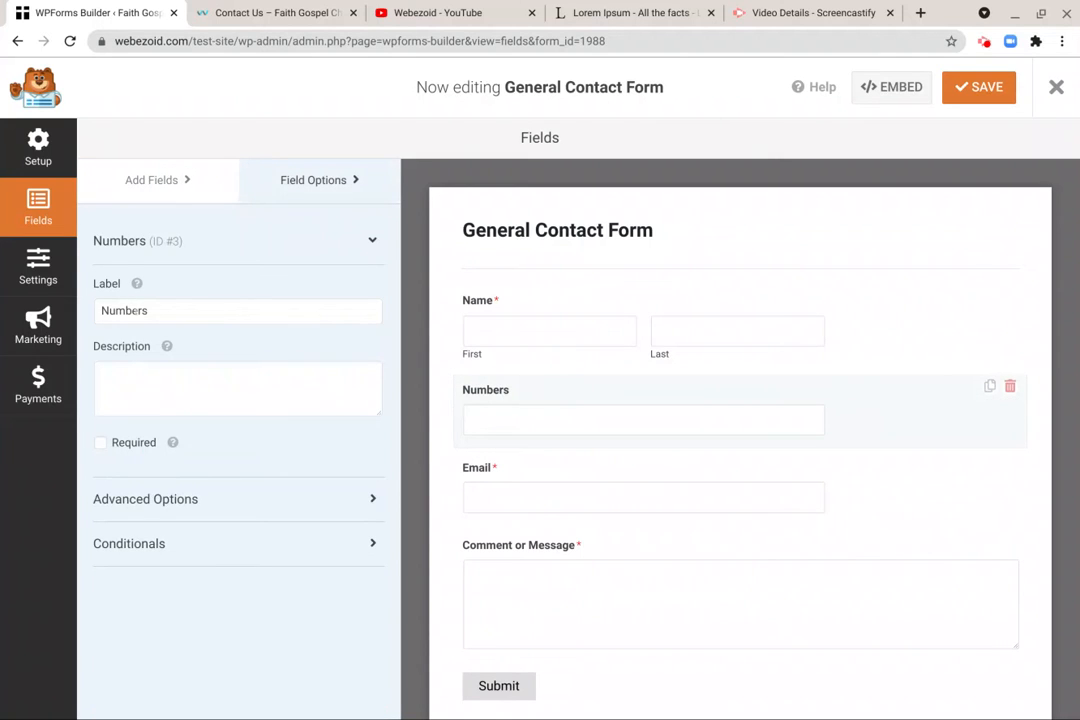
double_click(136, 311)
type("Phone Nu")
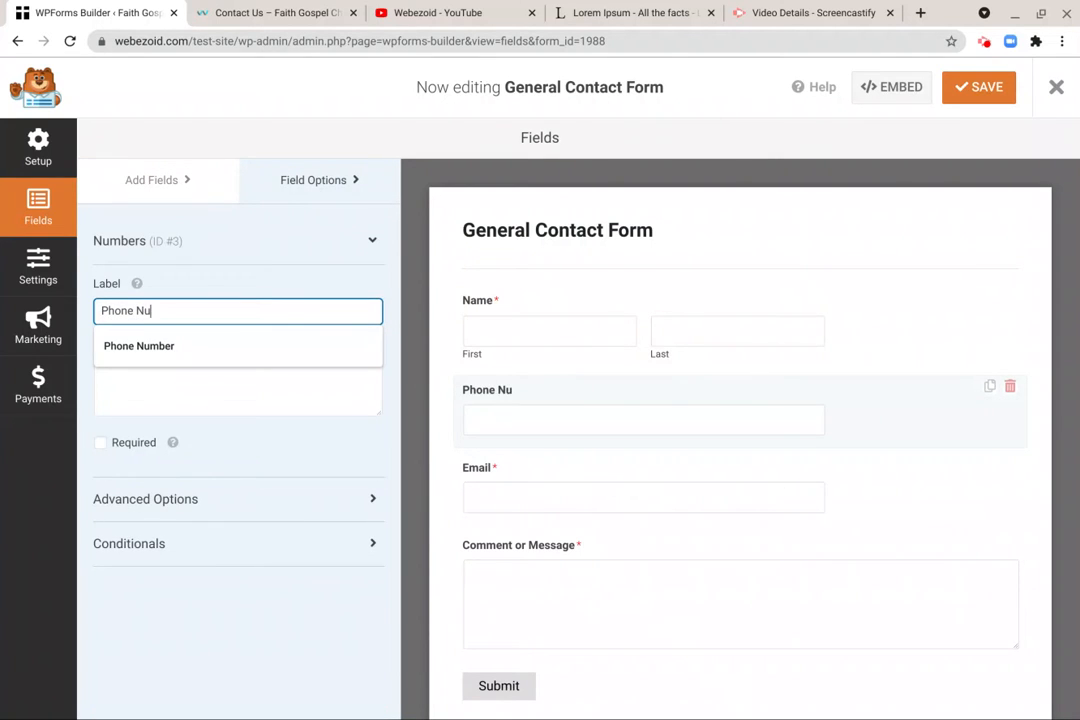
key("BackSpace")
type("umber")
- Make the Phone Number field required and save the form
left_click(100, 442)
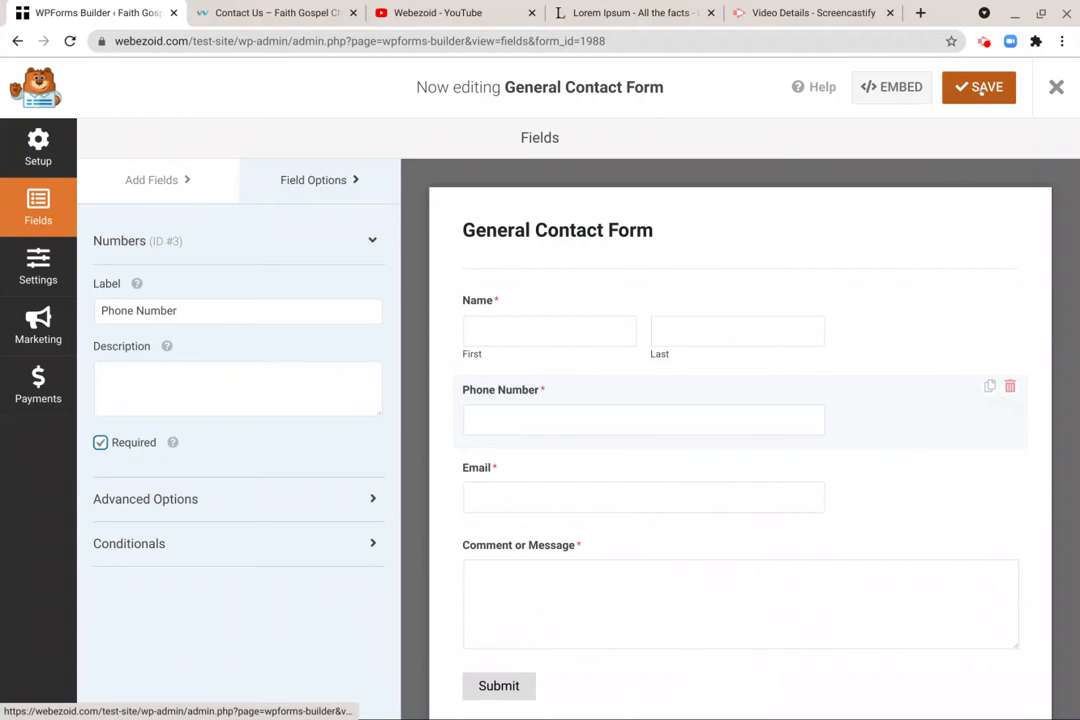
left_click(980, 88)
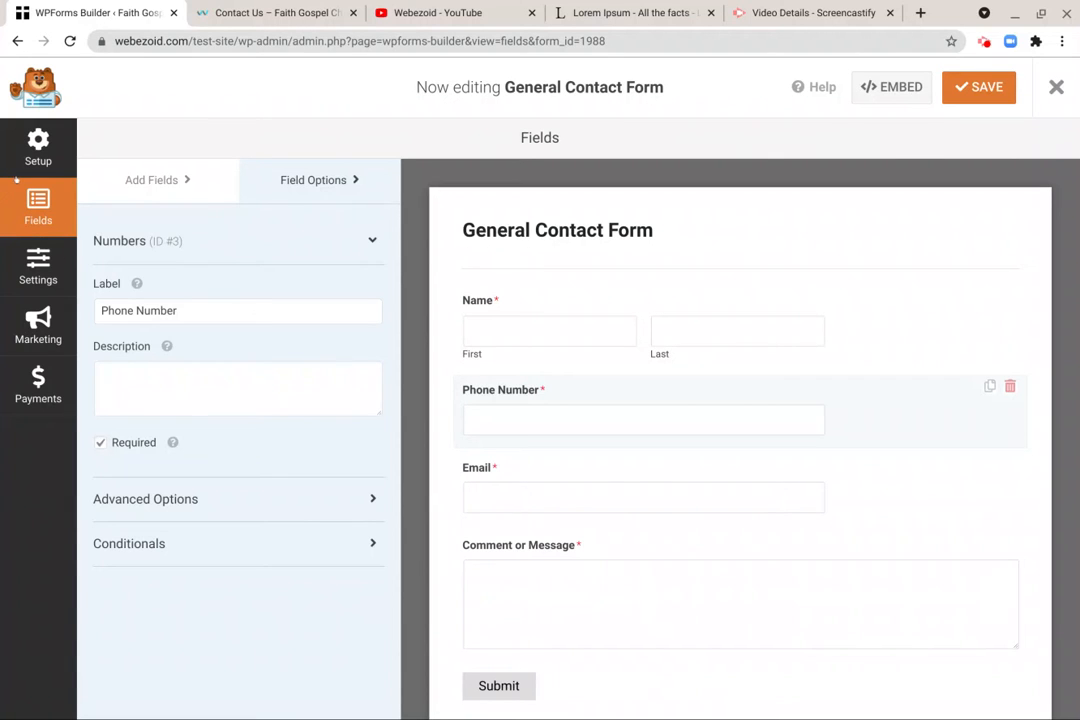
- Review the form's name and template choices in its setup, and return to the form fields
left_click(24, 124)
triple_click(358, 233)
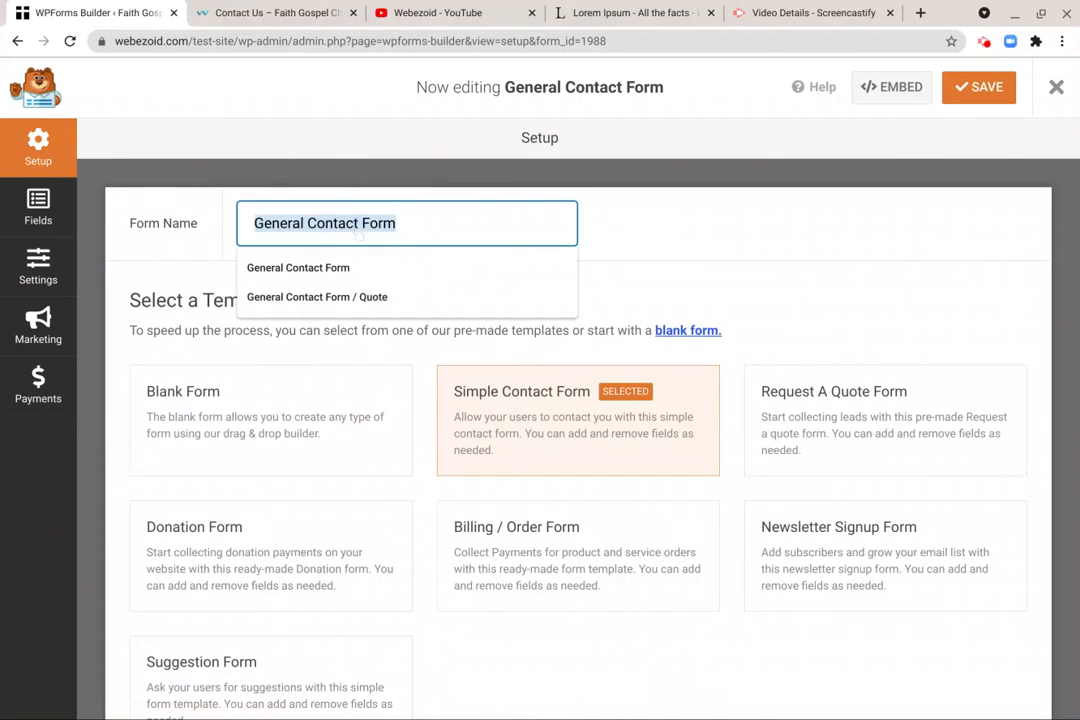
left_click(438, 205)
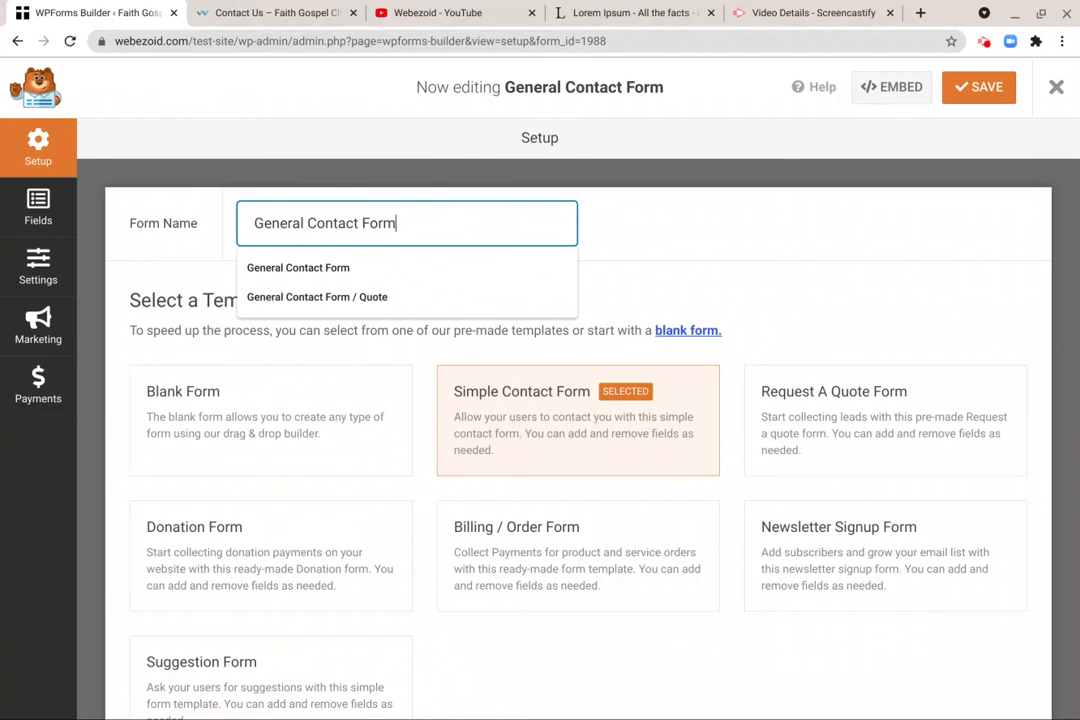
left_click(49, 213)
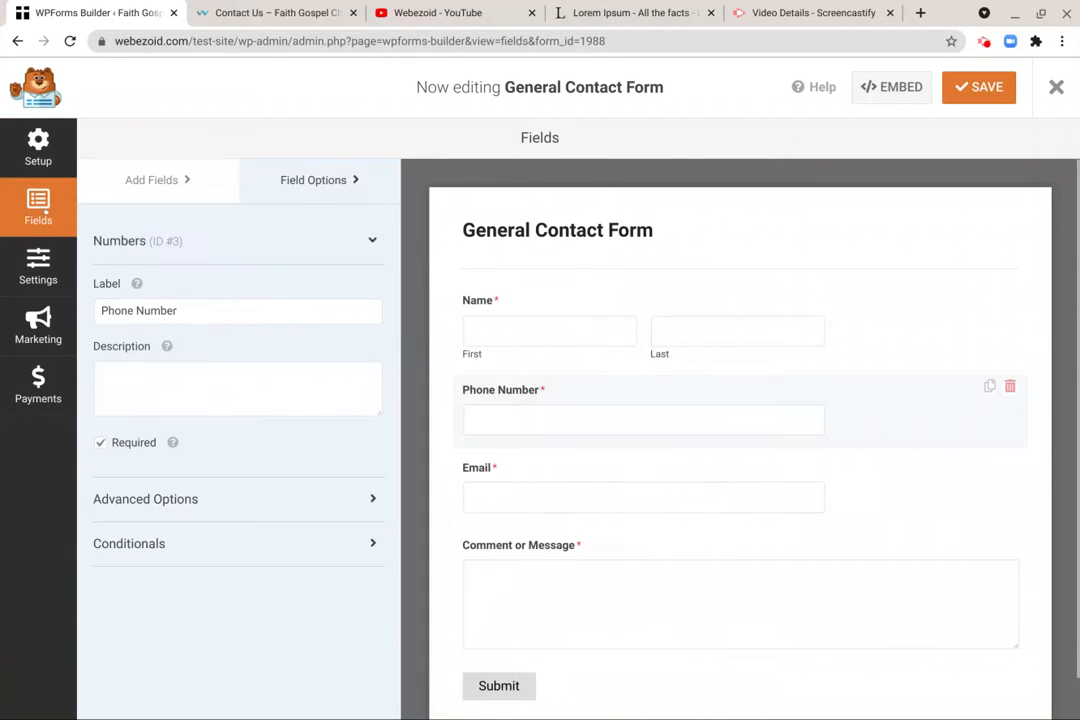
- Examine the form's general settings, including its name, description, submit button texts and anti-spam options
left_click(38, 270)
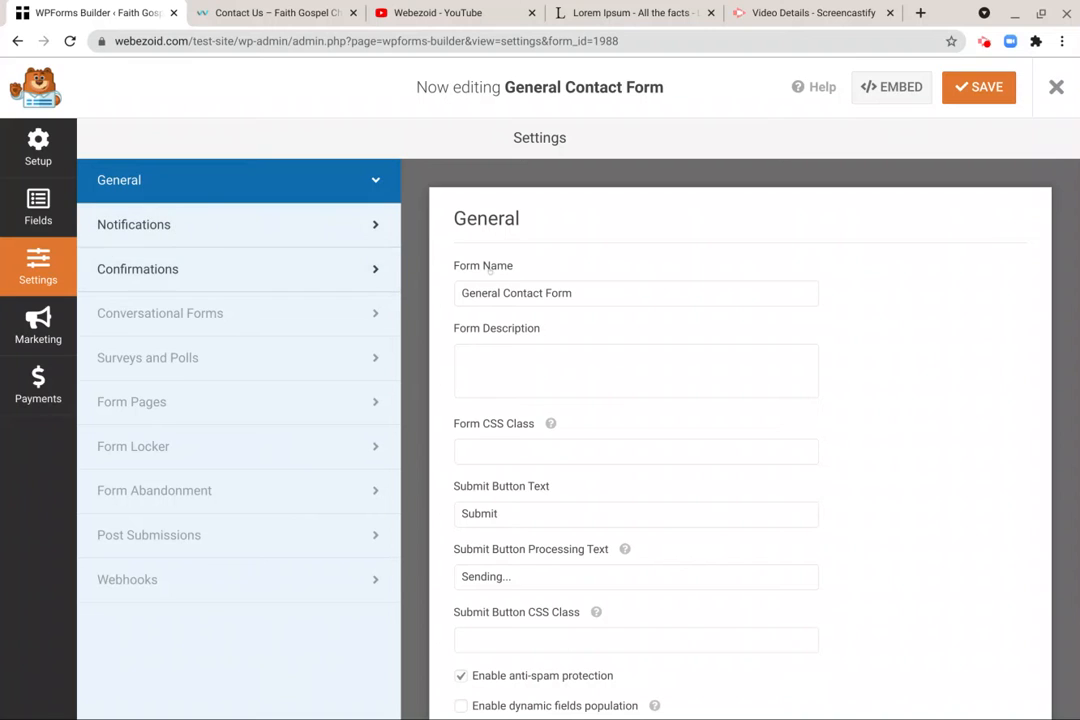
scroll(610, 293, "down", 2)
scroll(592, 240, "up", 1)
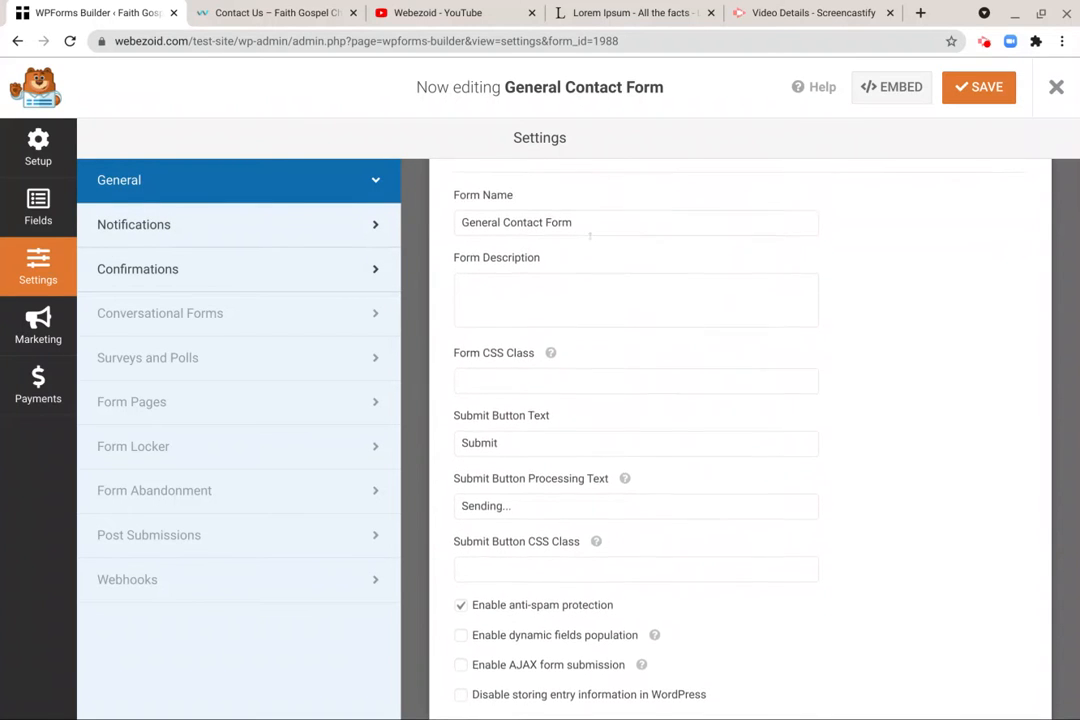
left_click(583, 240)
scroll(583, 237, "down", 1)
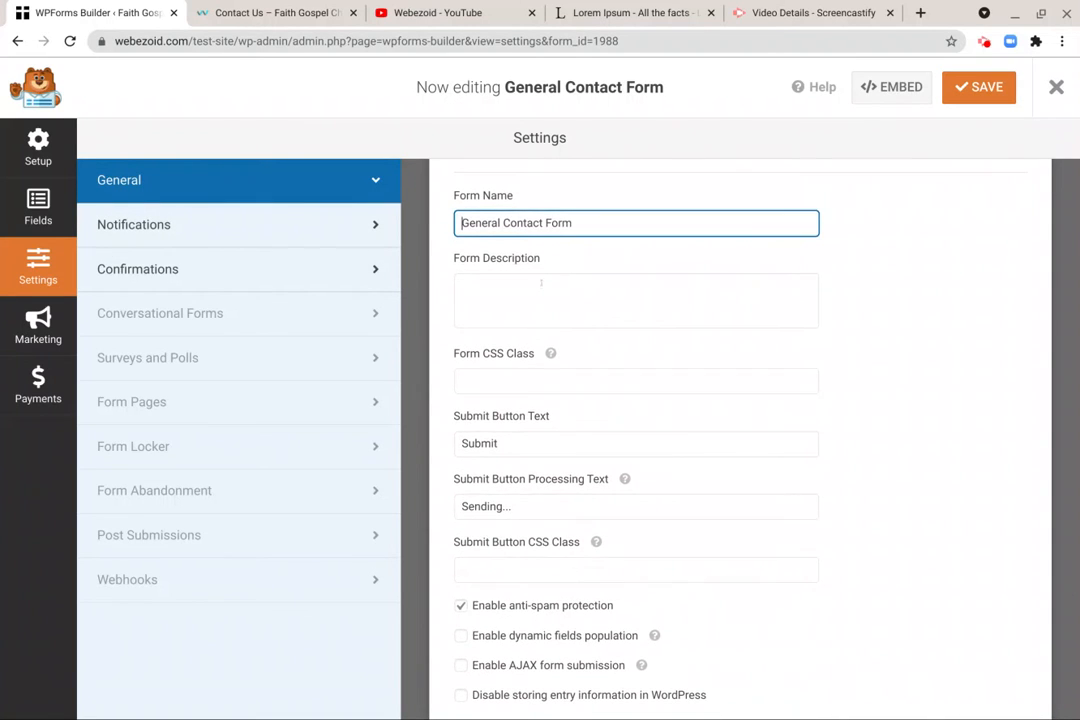
left_click(541, 284)
scroll(541, 284, "down", 1)
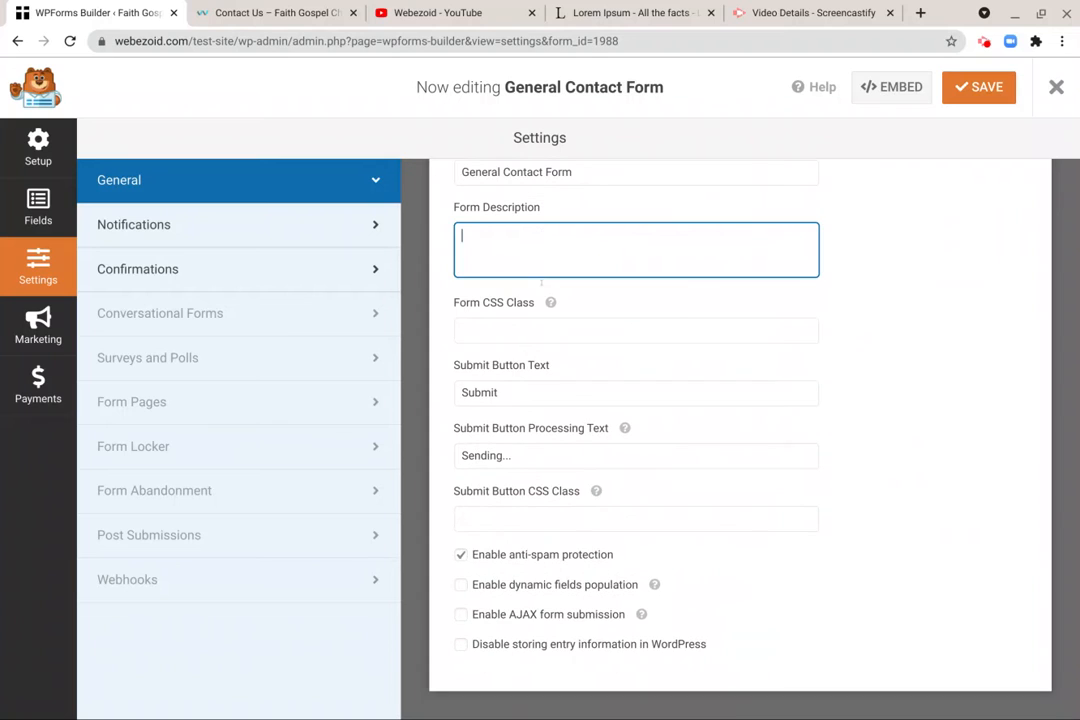
- Try "Enter" and "Enviar" as the submit button text, and restore "Submit"
double_click(519, 392)
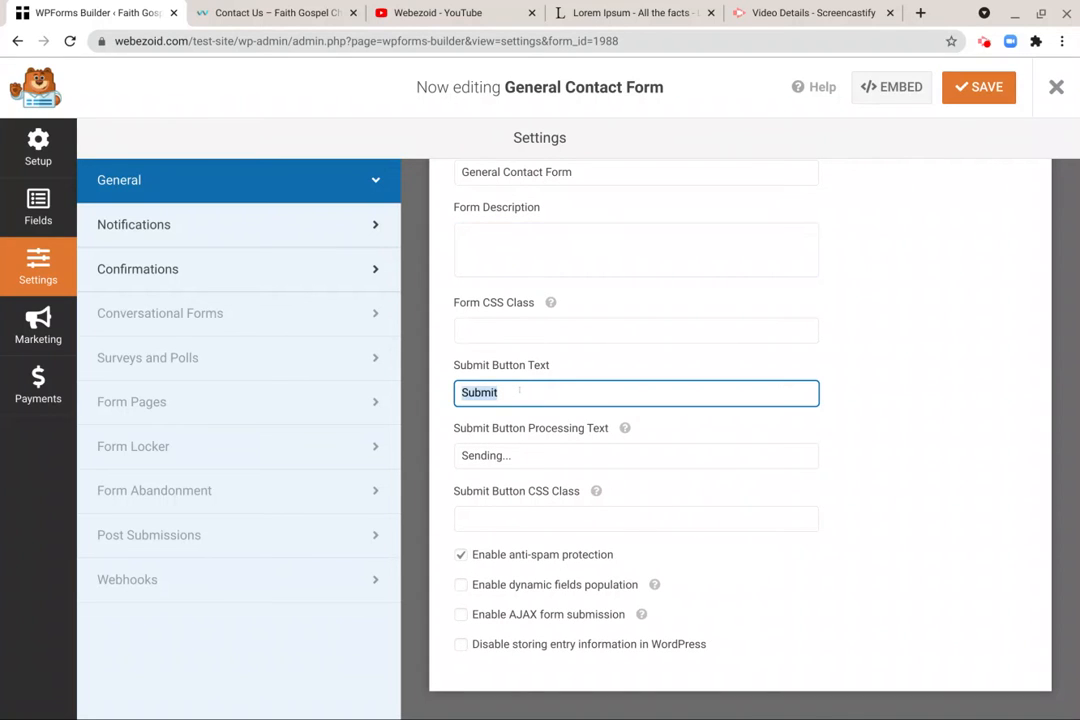
type("En")
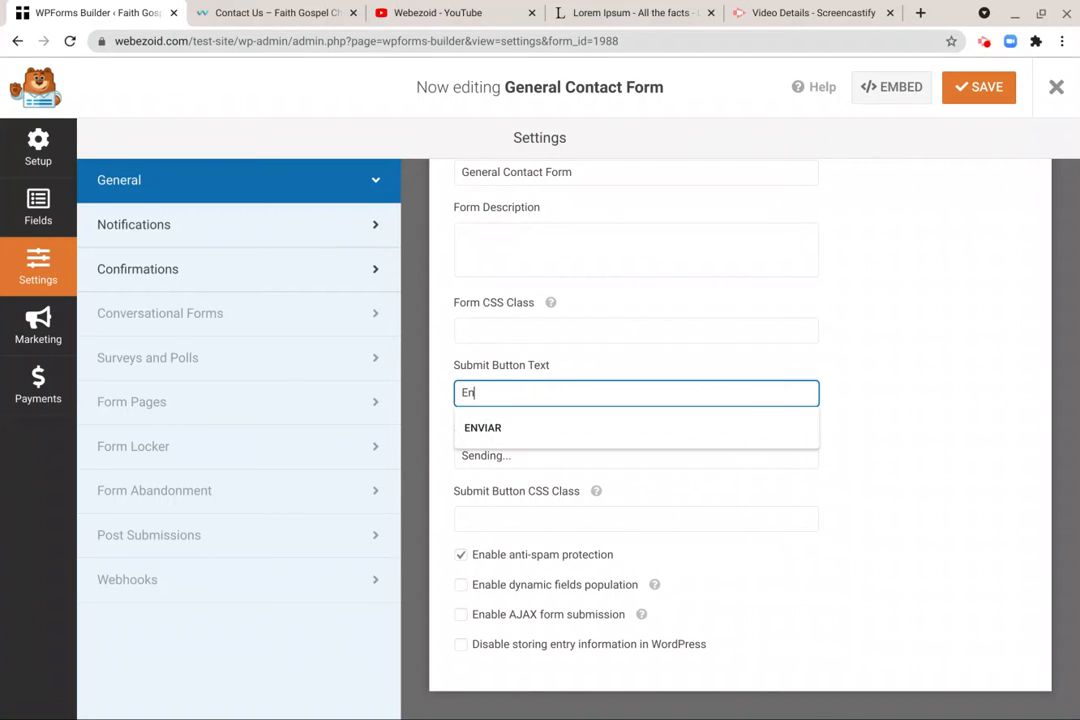
type("ter")
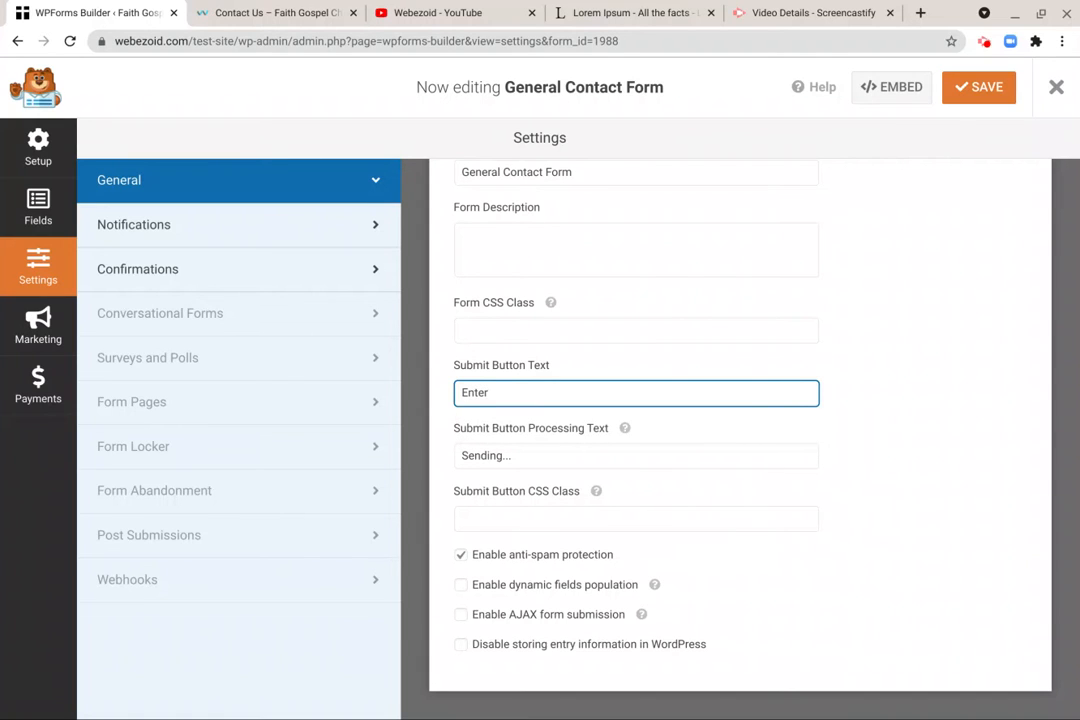
key("ctrl+a")
type("Env")
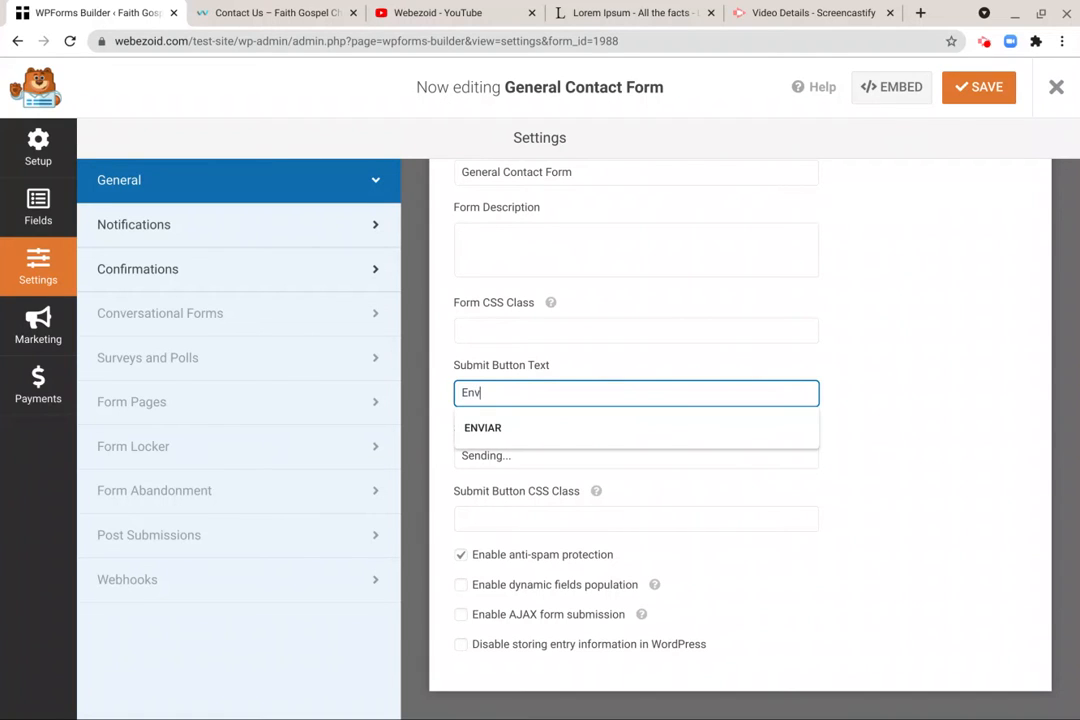
type("iar")
key("ctrl+a")
type("Submit")
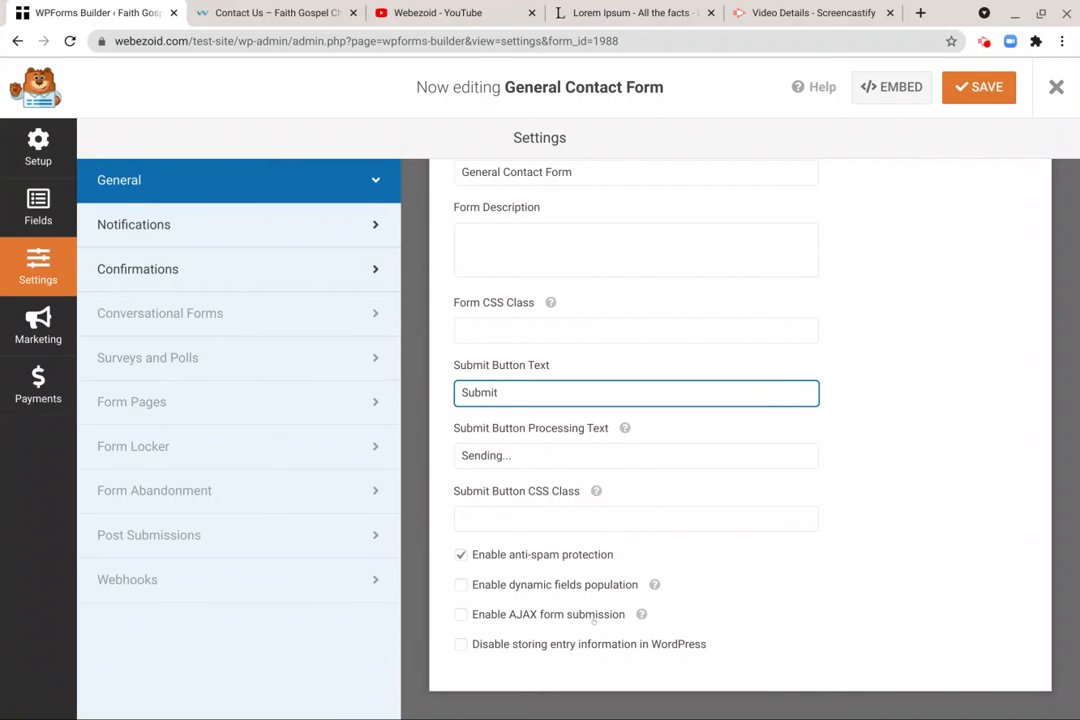
- Examine the form's notification settings, including the default notification's recipient, subject, sender and message
left_click(167, 224)
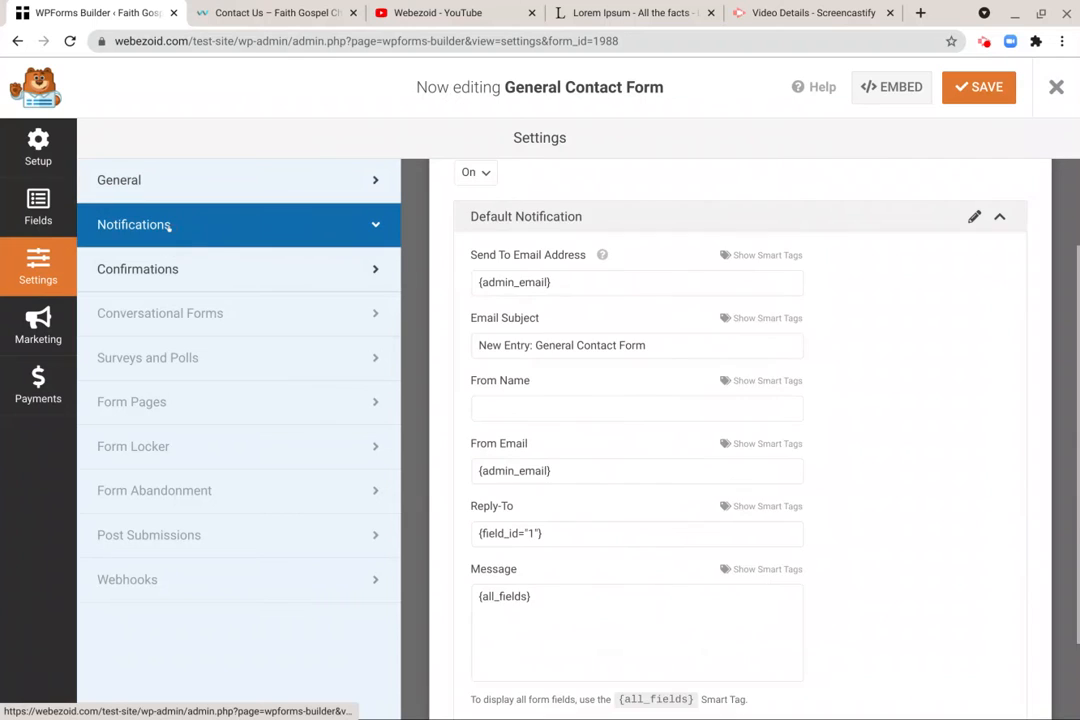
scroll(697, 377, "up", 1)
scroll(559, 316, "up", 1)
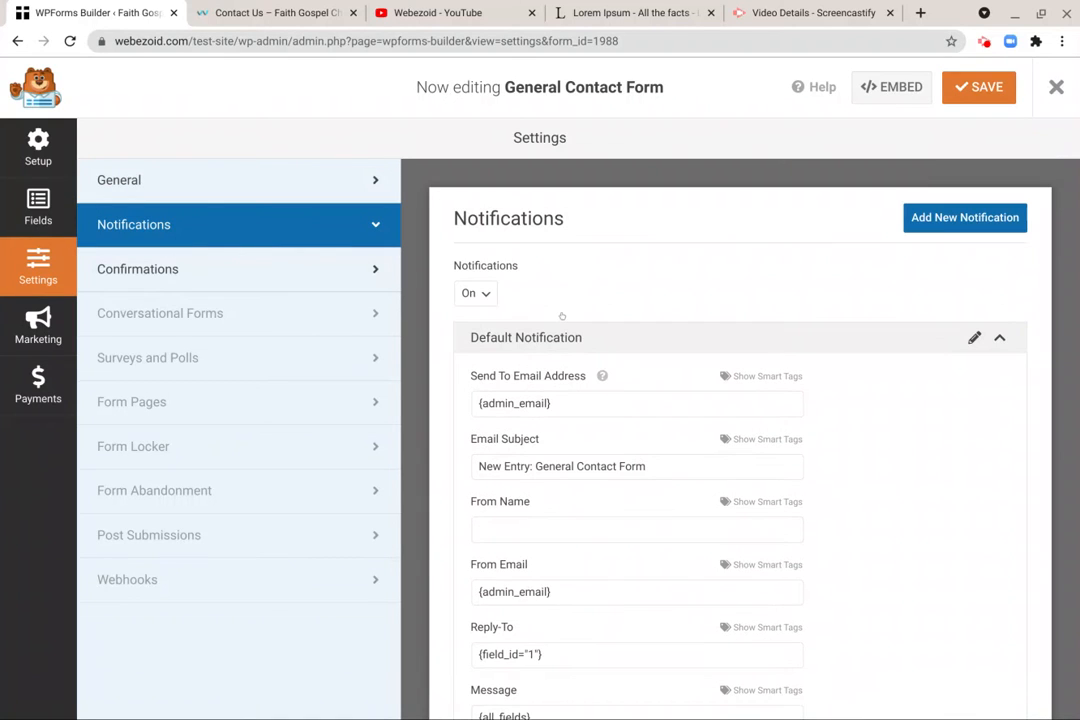
scroll(580, 320, "down", 1)
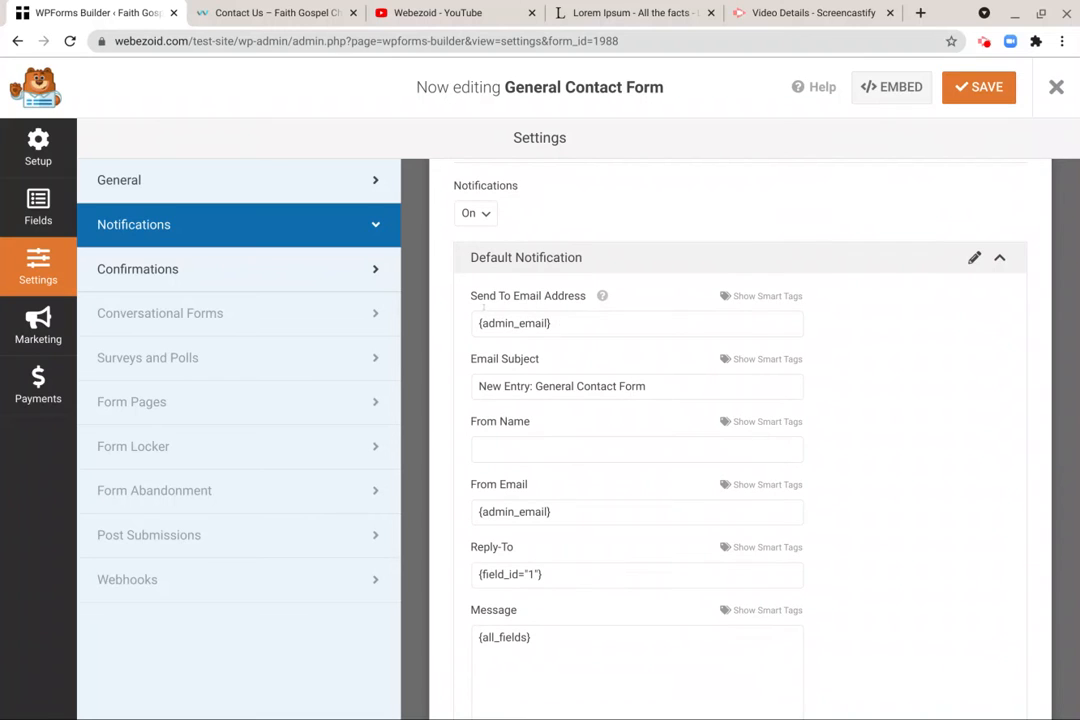
- Set the default notification's From Name to "Faith Gospel Church" after checking its recipient and email subject
left_click(565, 321)
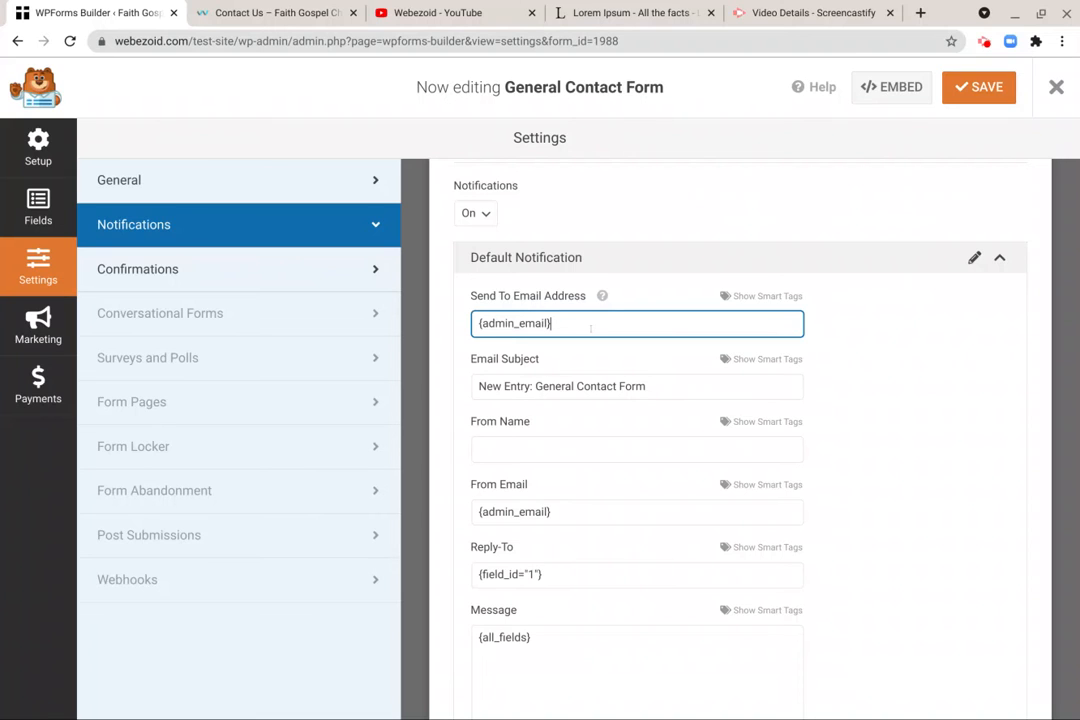
scroll(590, 328, "down", 1)
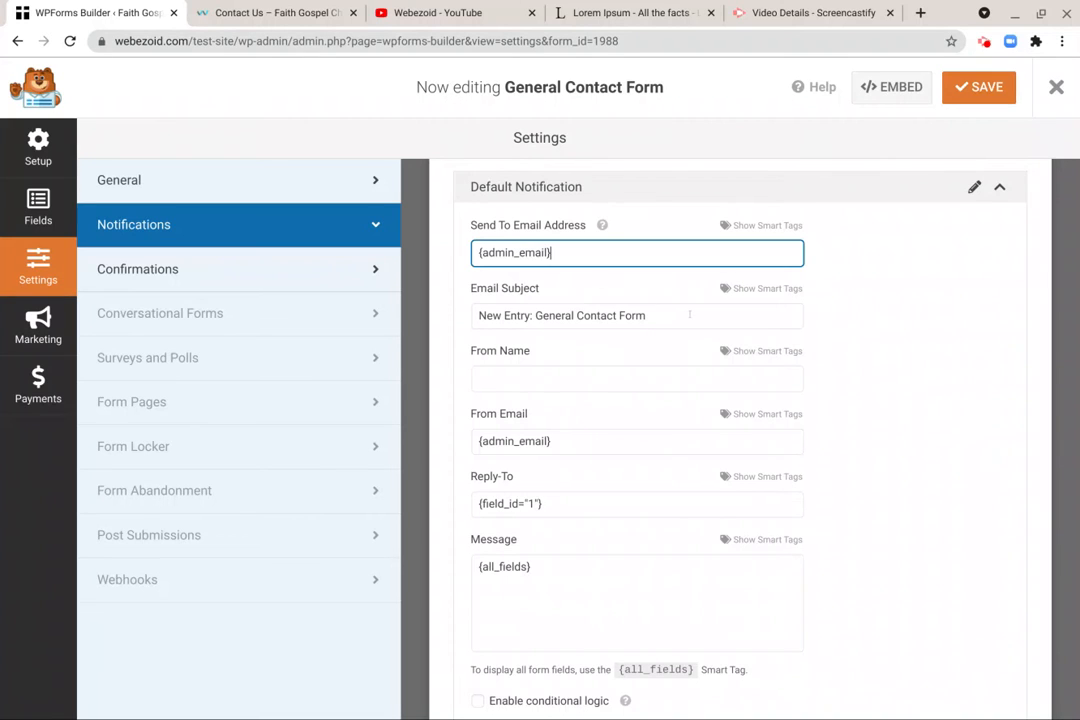
left_click(689, 315)
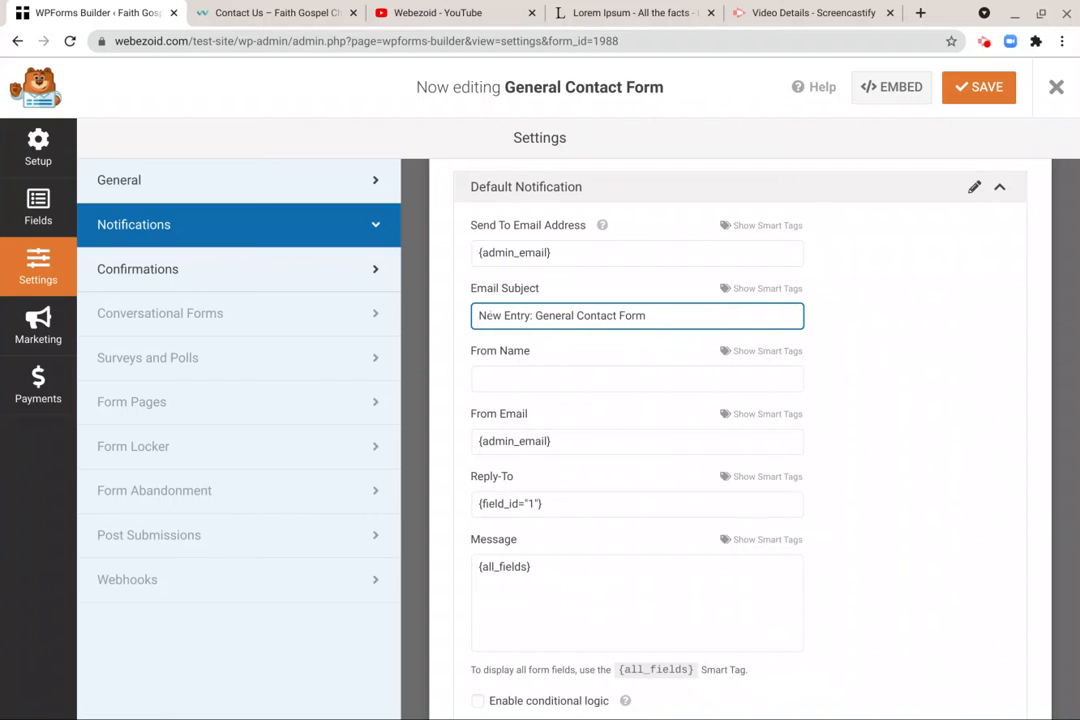
scroll(502, 356, "down", 1)
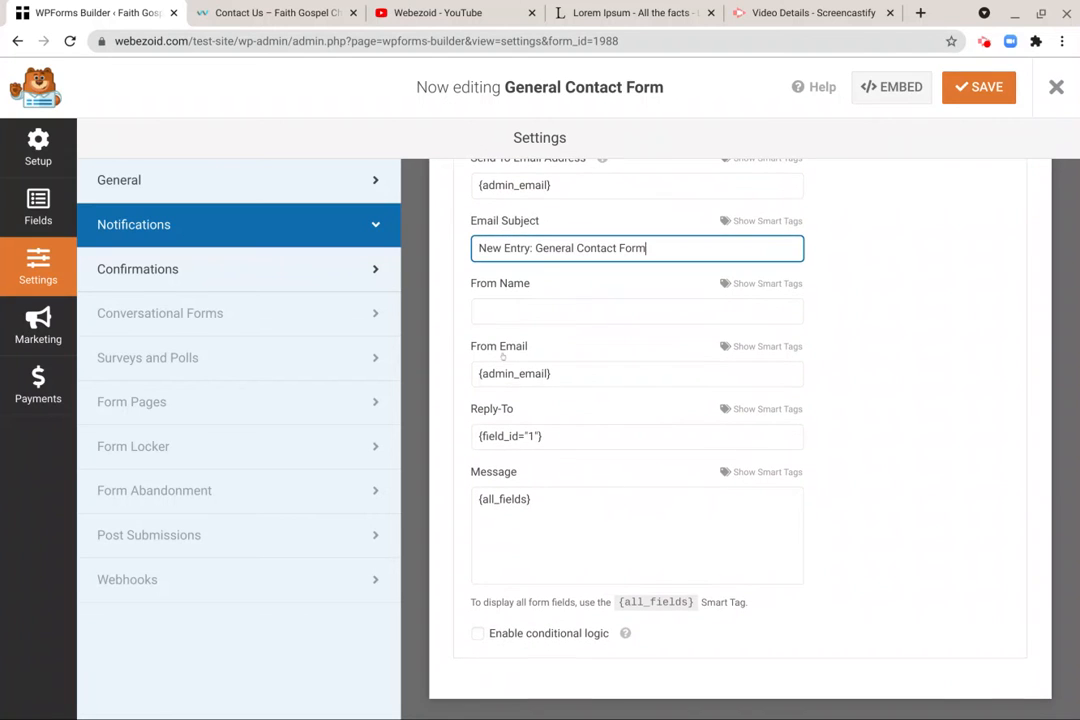
left_click(526, 306)
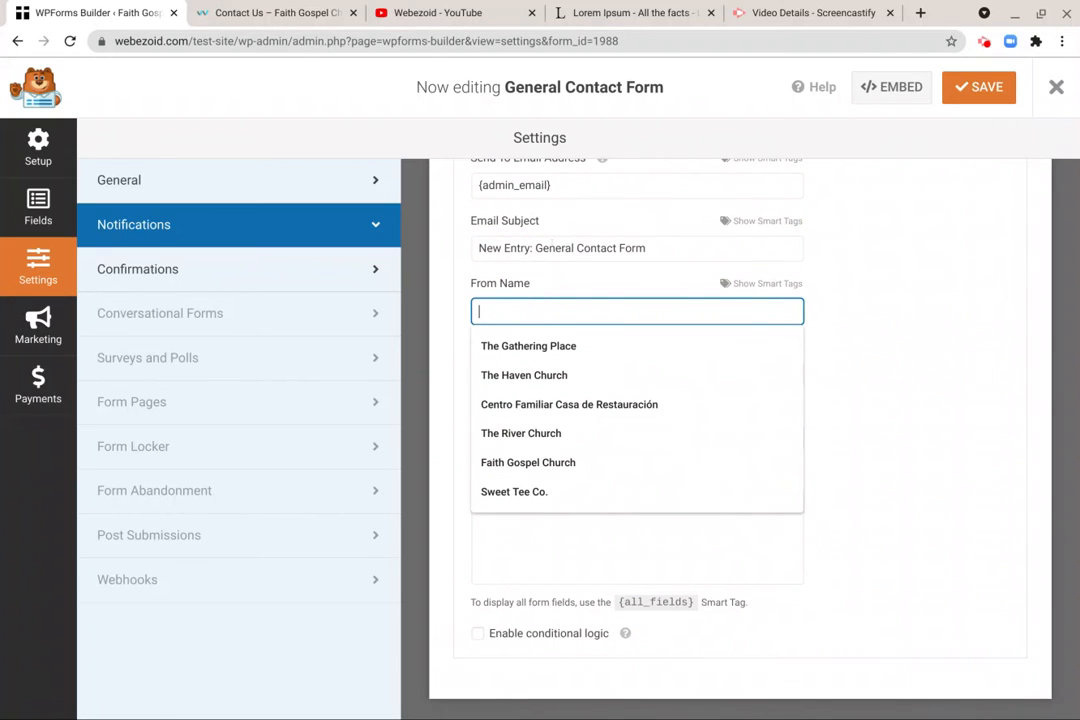
left_click(536, 302)
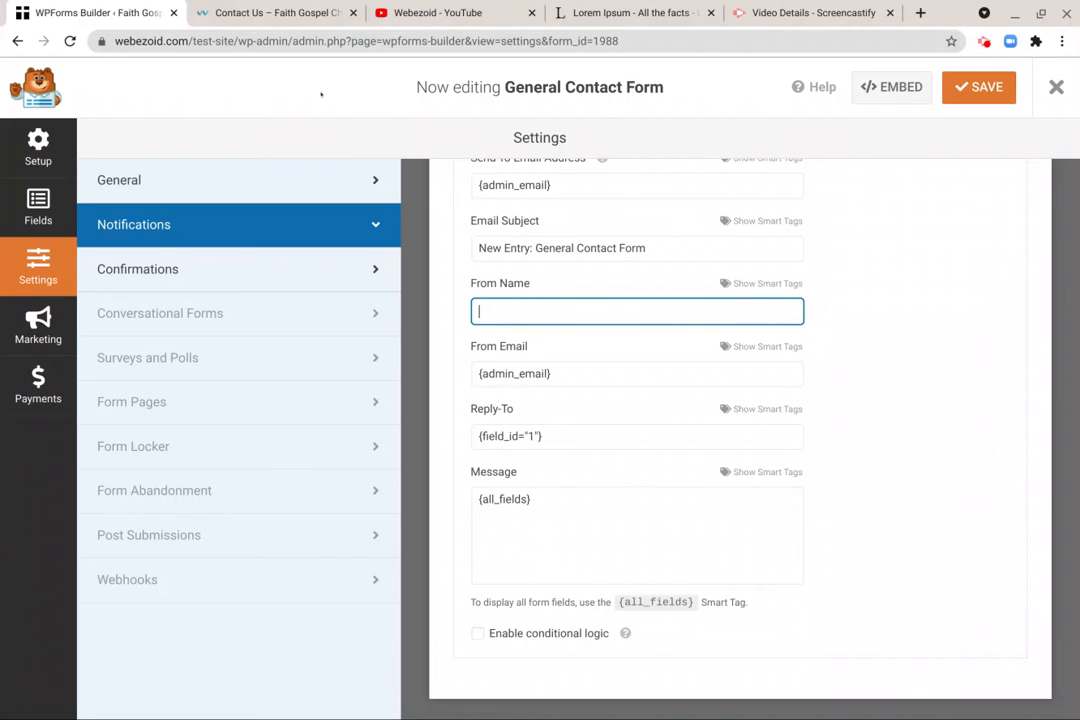
type("Fat")
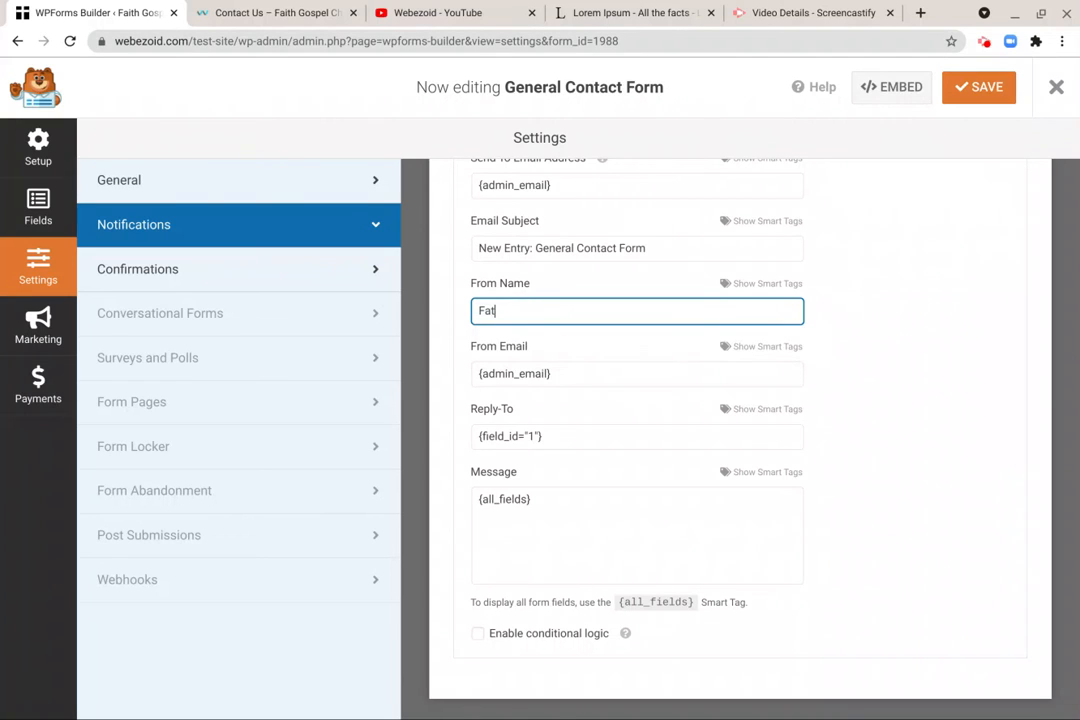
key("BackSpace")
type("ith Gospel Church")
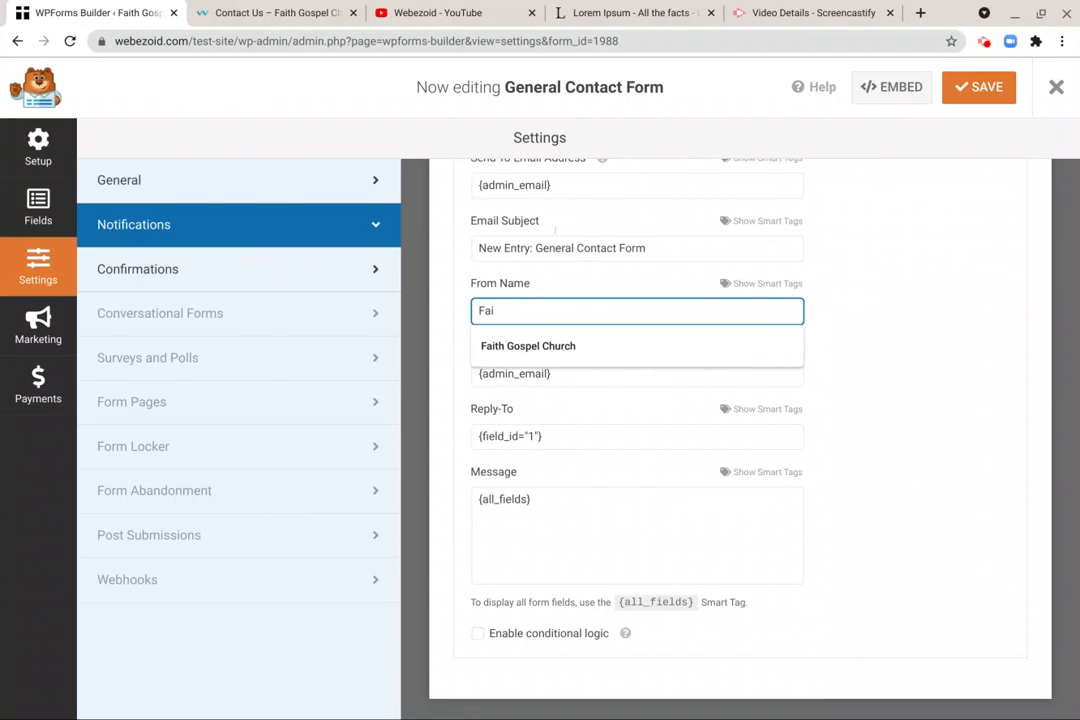
left_click(550, 347)
scroll(582, 300, "down", 1)
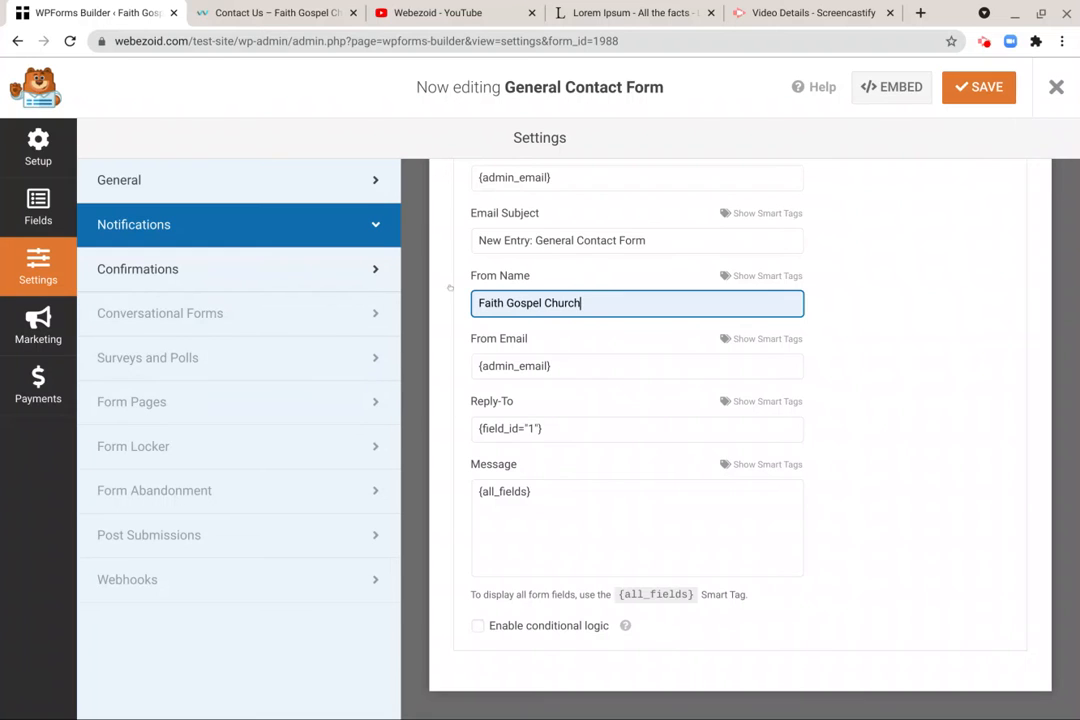
left_click(198, 268)
left_click(251, 236)
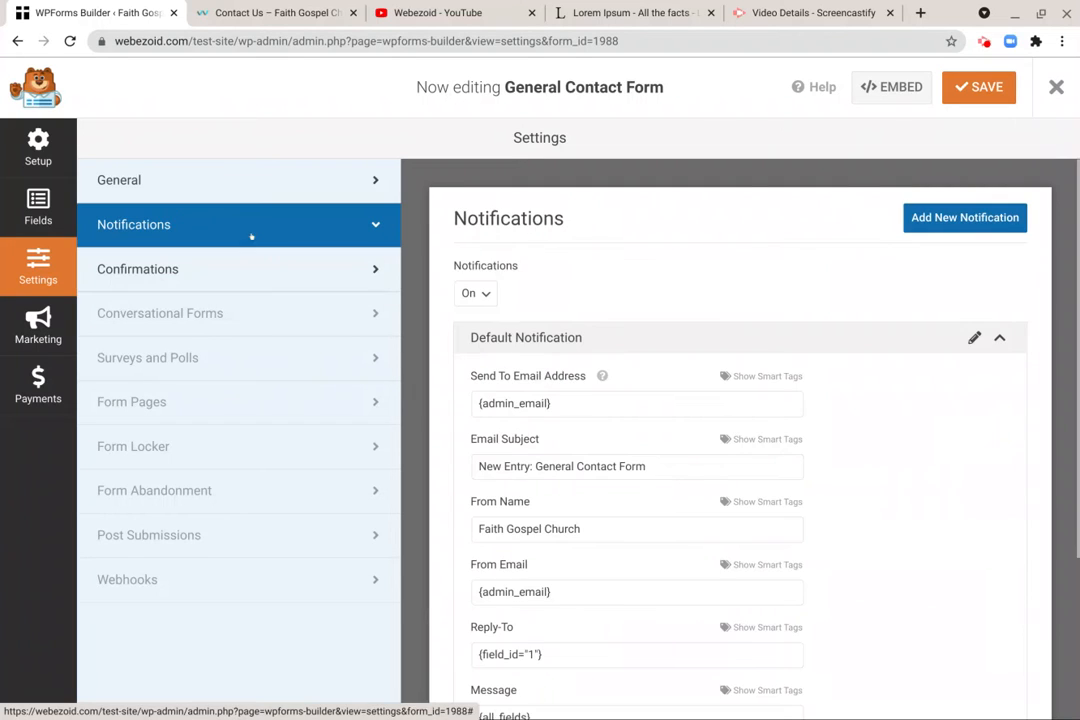
scroll(677, 485, "down", 3)
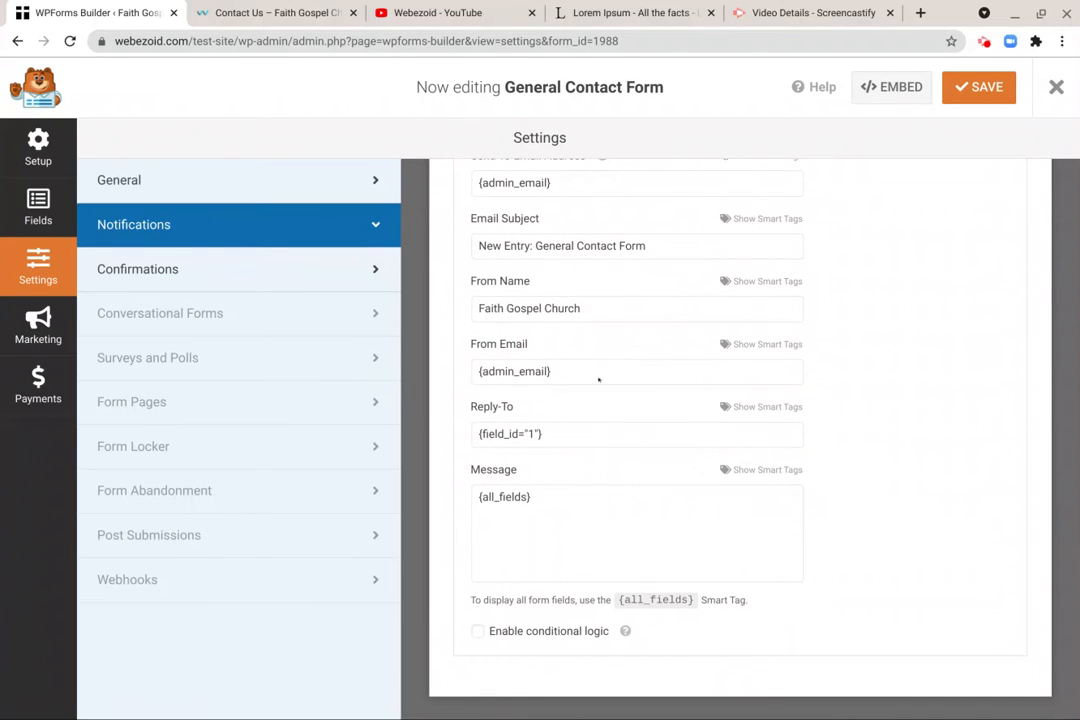
scroll(596, 362, "up", 1)
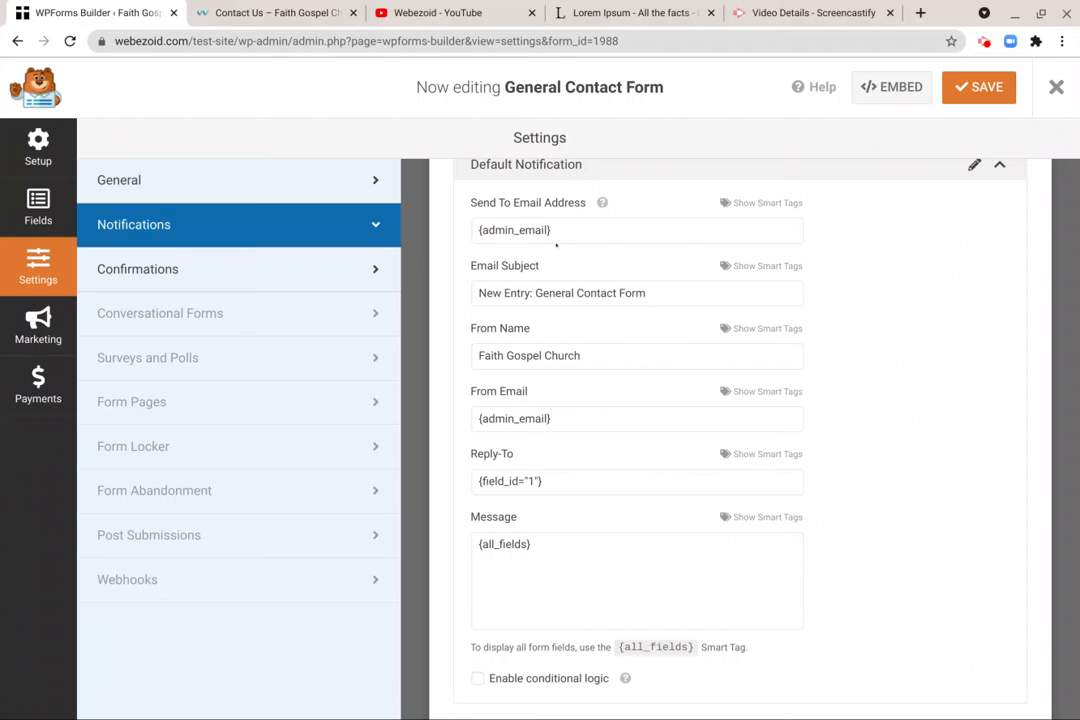
- Try a specific e-mail address as the default notification's Send To Email Address, and restore the {admin_email} tag
left_click(565, 229)
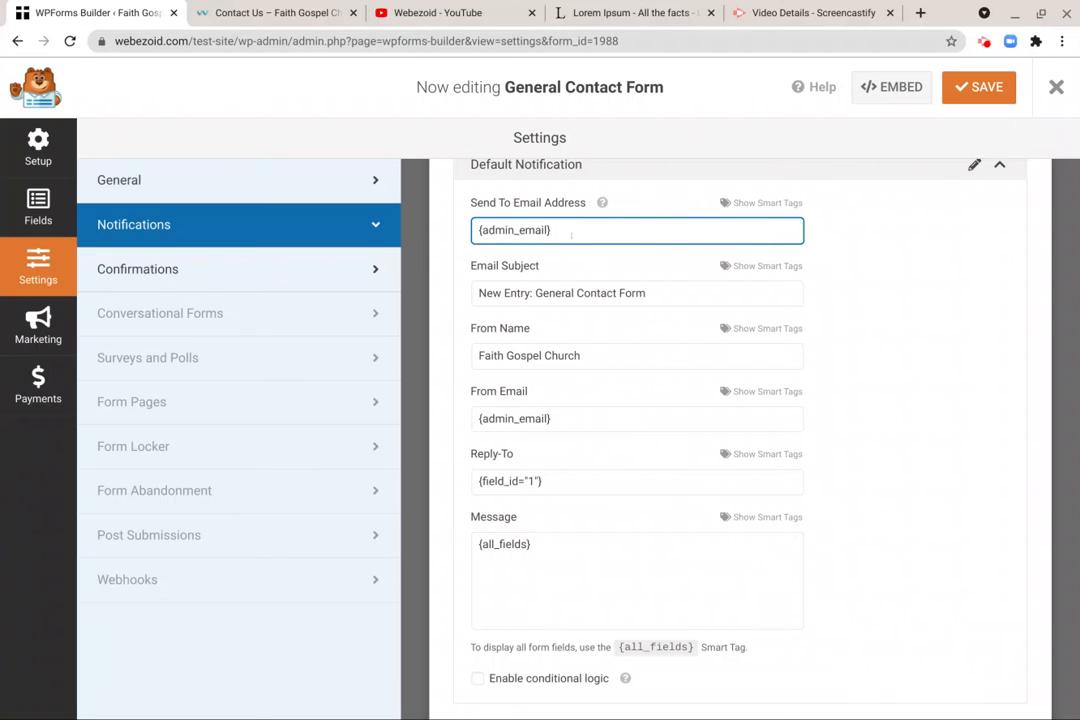
triple_click(571, 234)
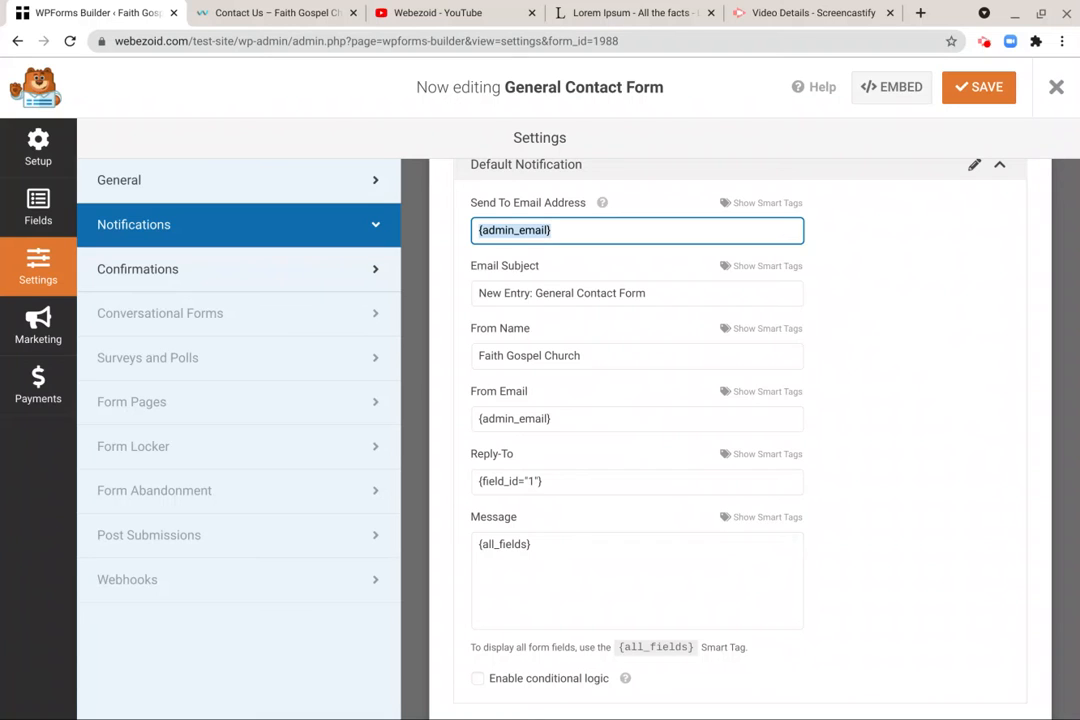
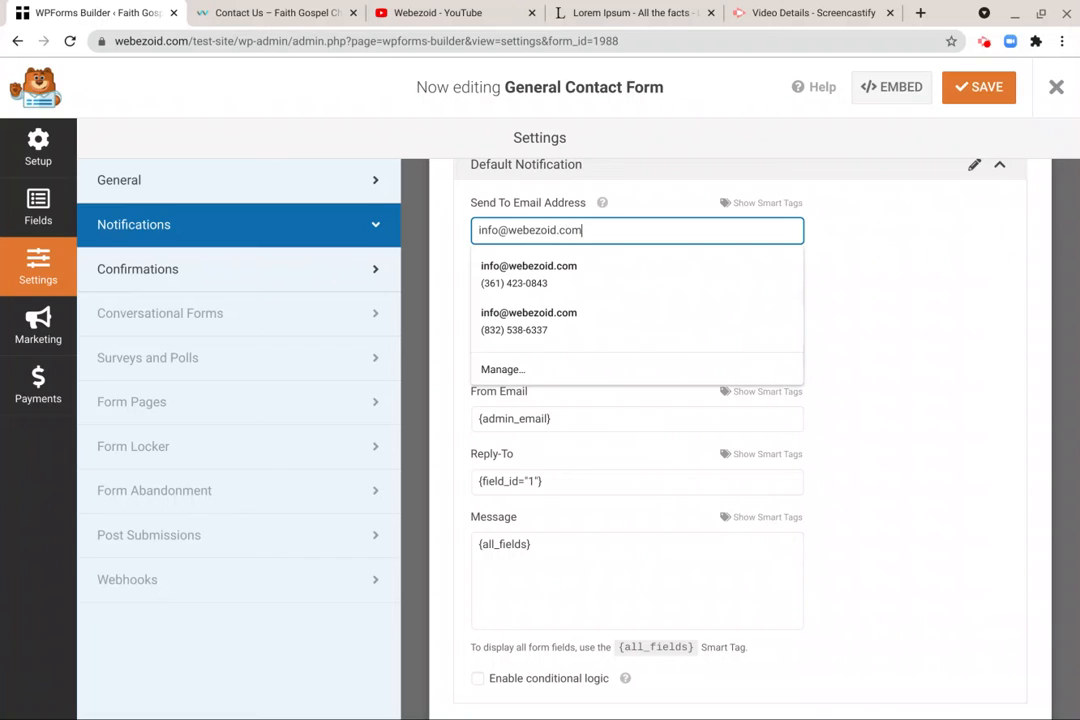
left_click(600, 258)
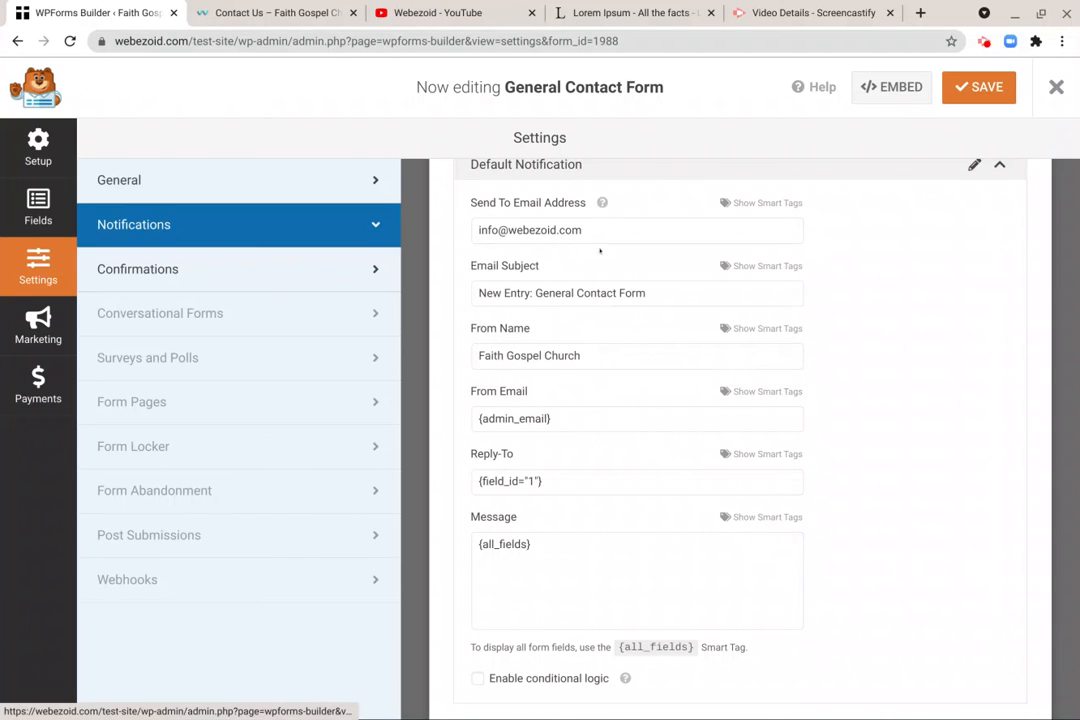
left_click(685, 235)
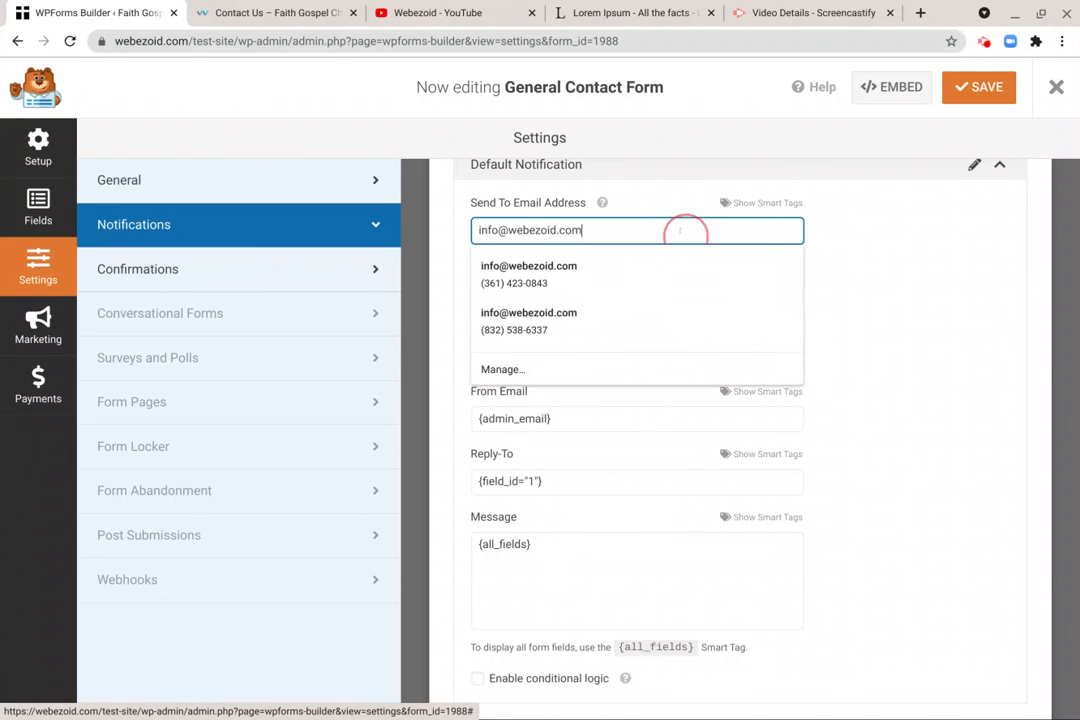
key("BackSpace")
key("BackSpace")
key("BackSpace")
key("BackSpace")
key("BackSpace")
key("ctrl+z")
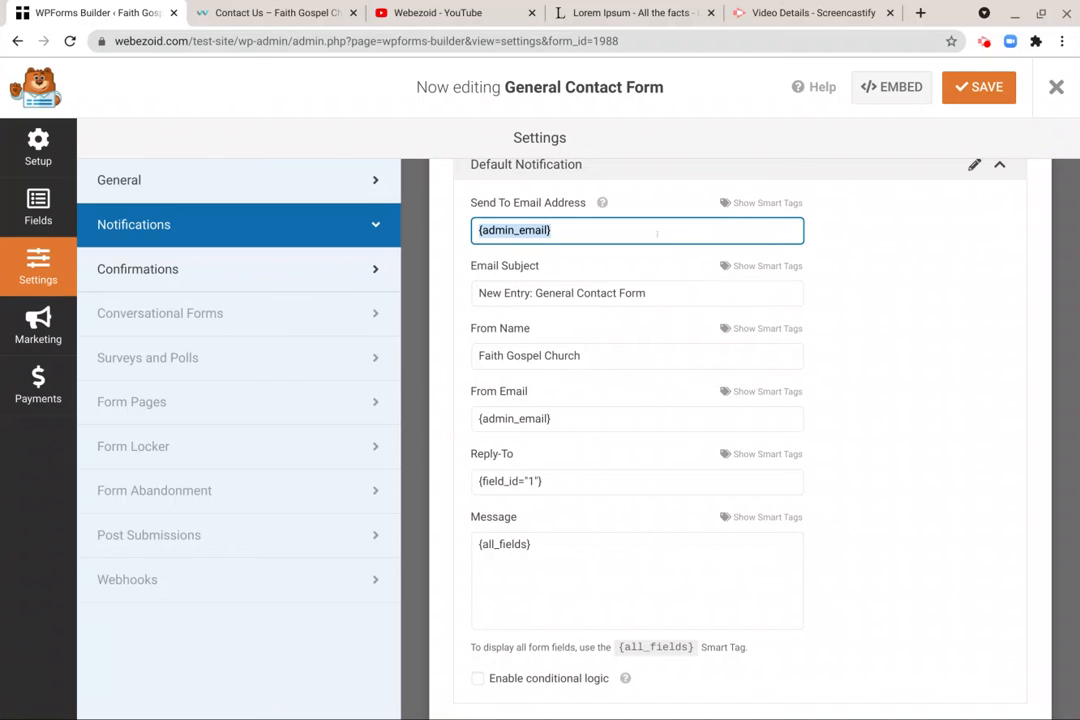
left_click(903, 297)
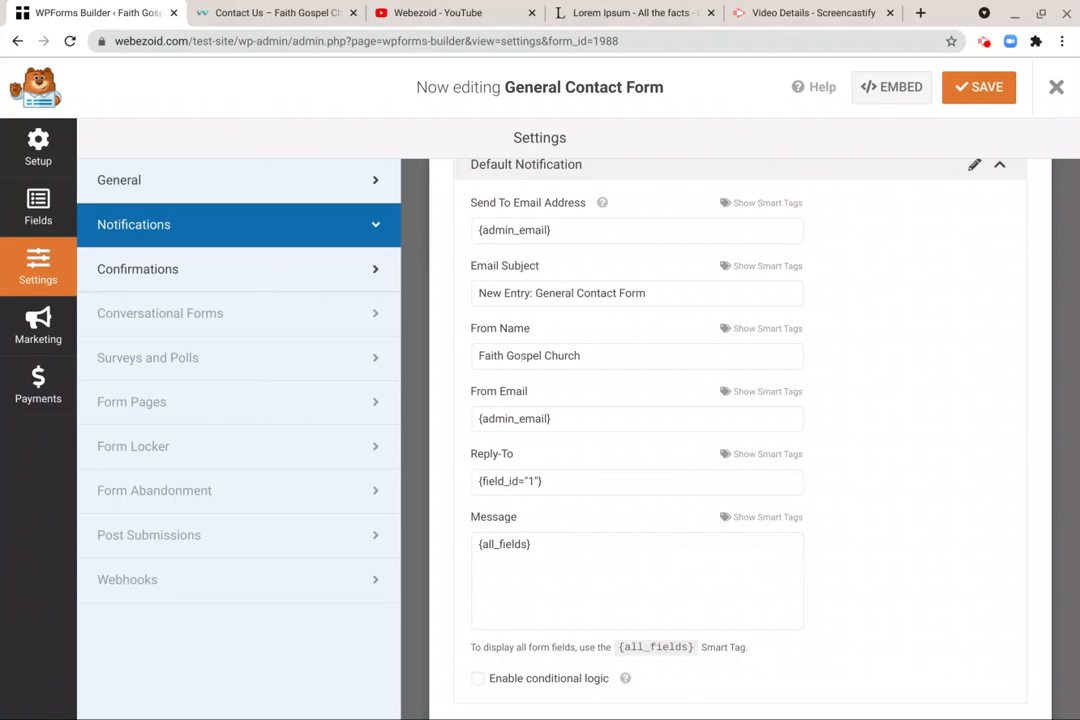
- Review the notification's From Name and From Email, and examine the default confirmation's type choices and message
left_click(531, 356)
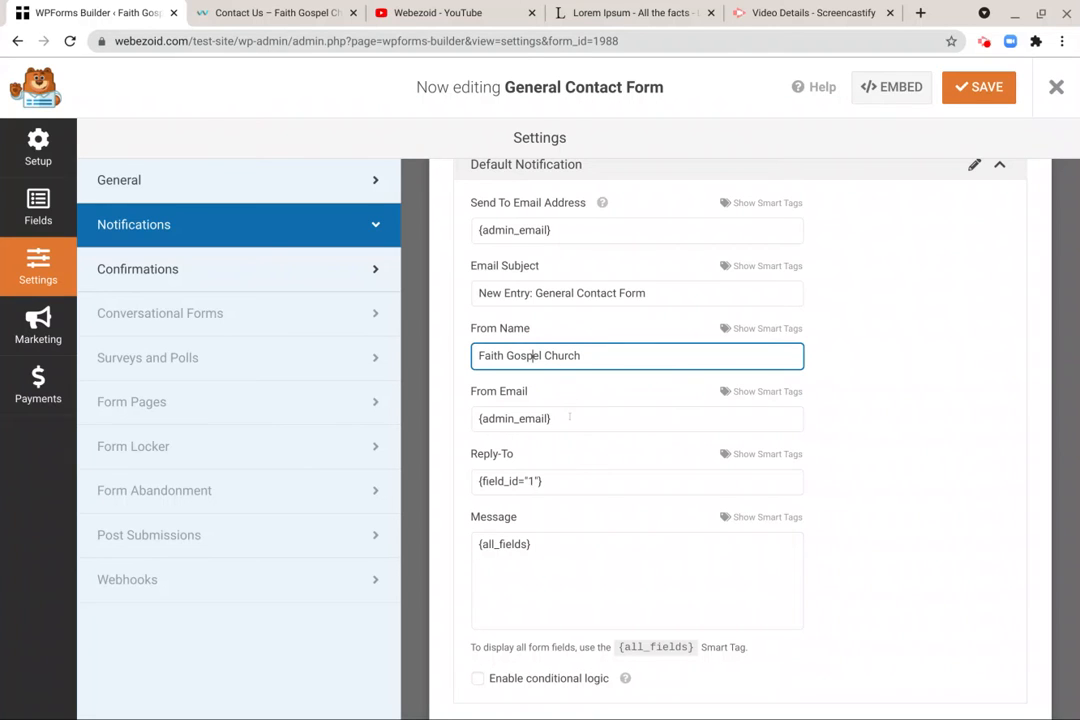
left_click(569, 419)
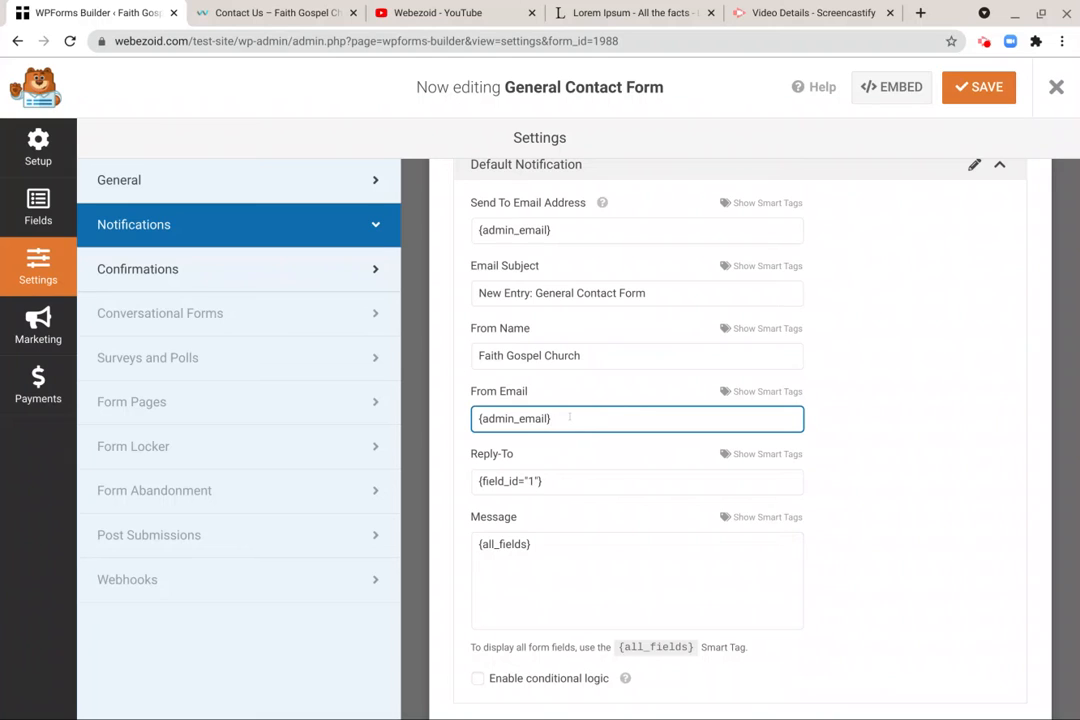
left_click(157, 270)
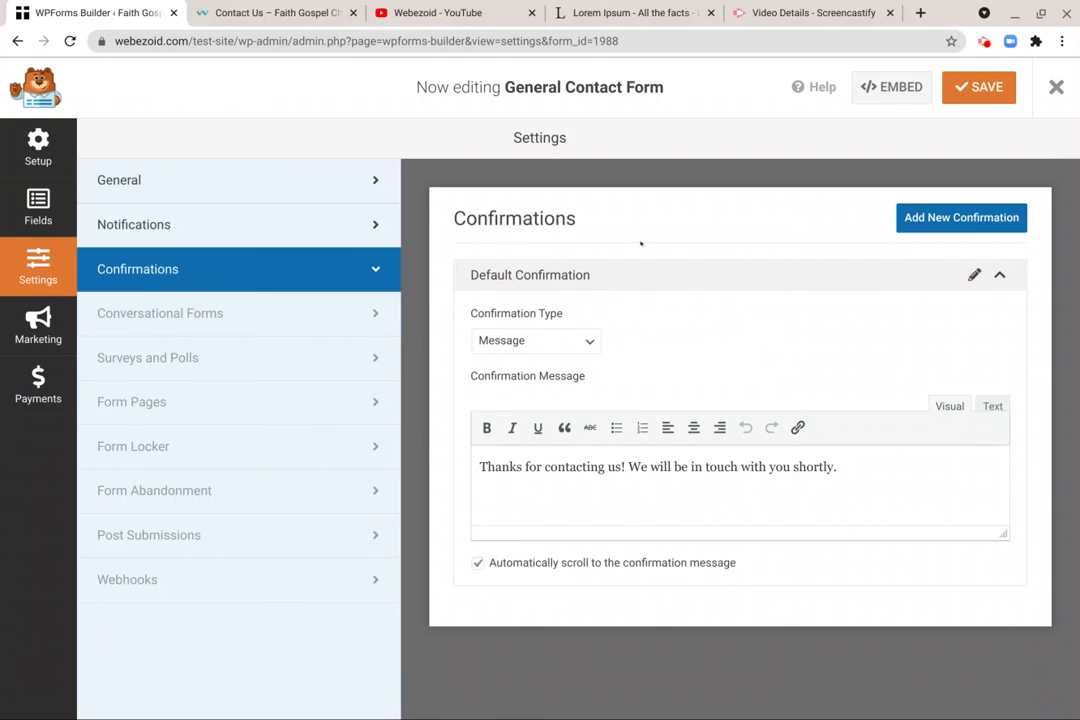
left_click(579, 345)
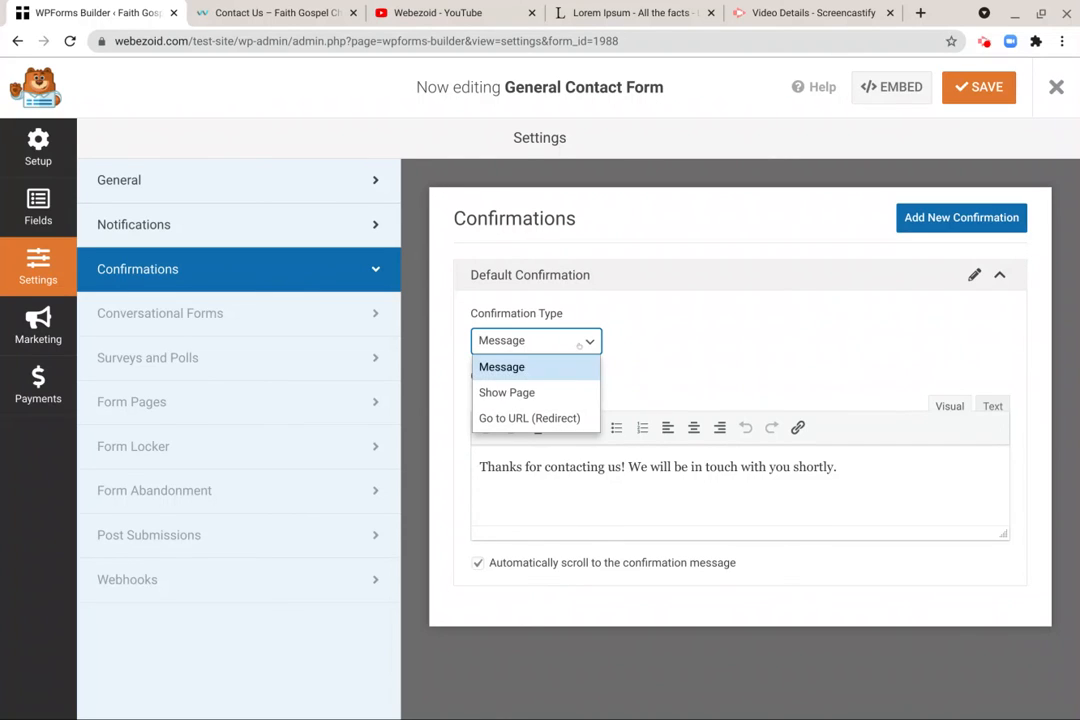
left_click(718, 371)
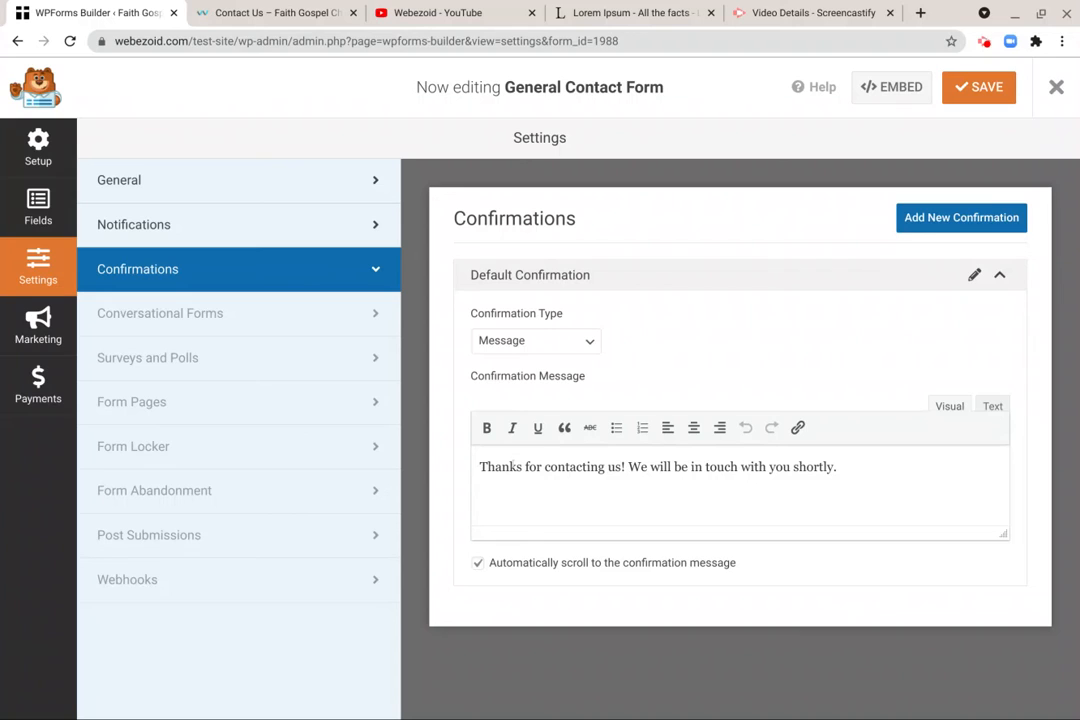
left_click_drag(485, 466, 873, 499)
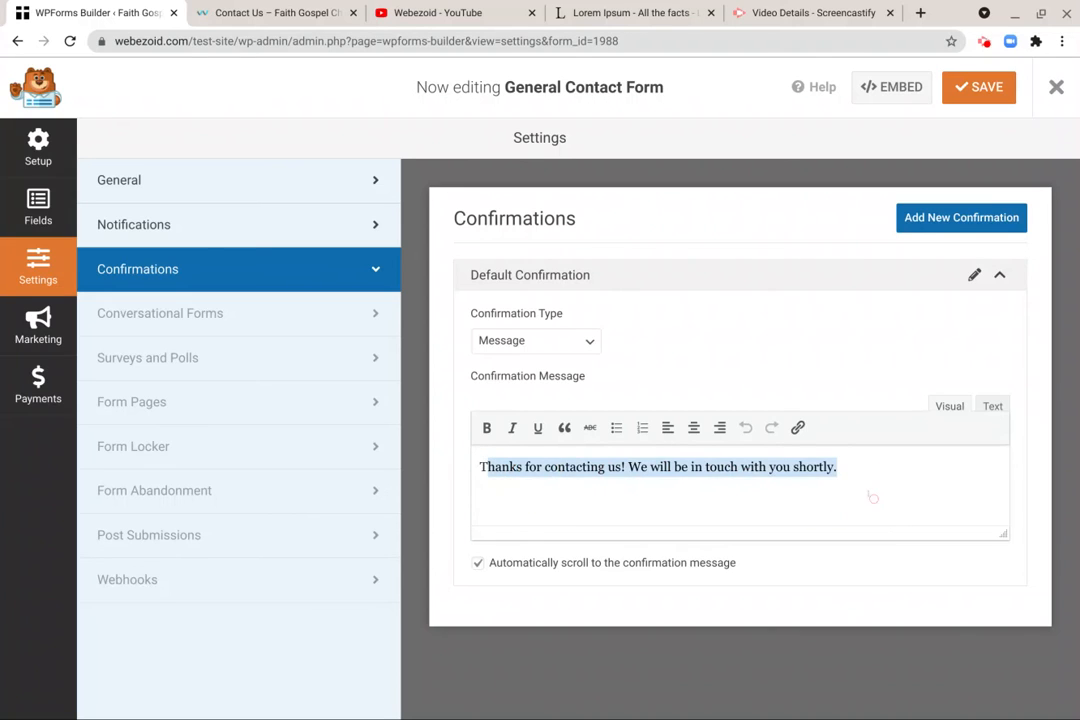
left_click(868, 494)
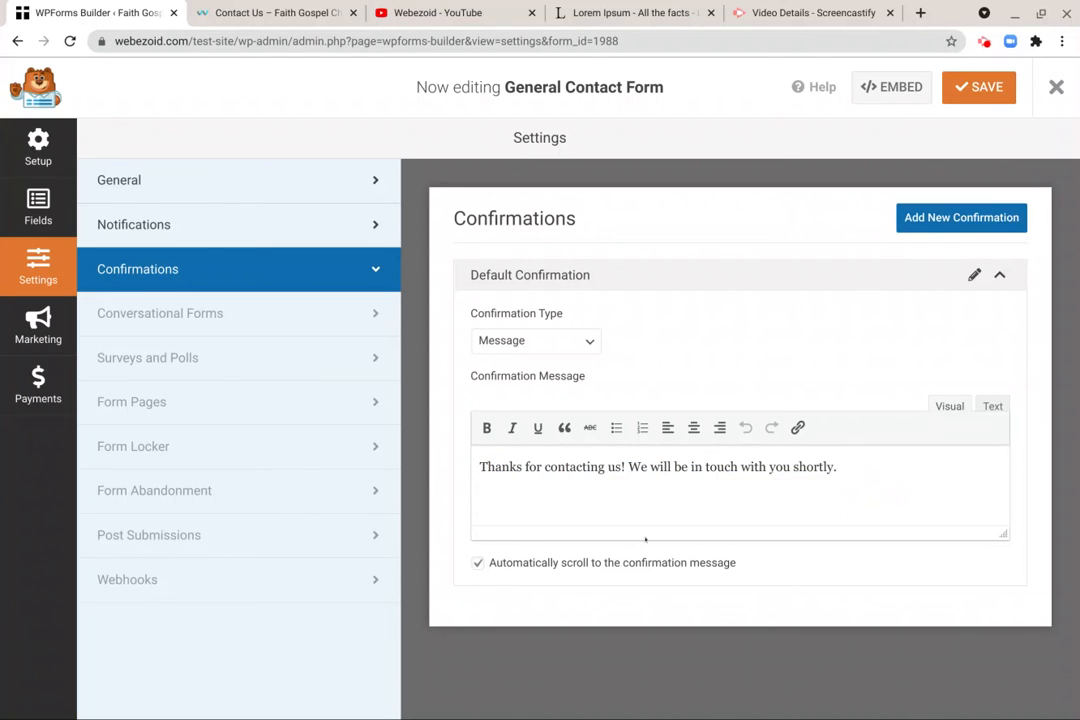
triple_click(707, 485)
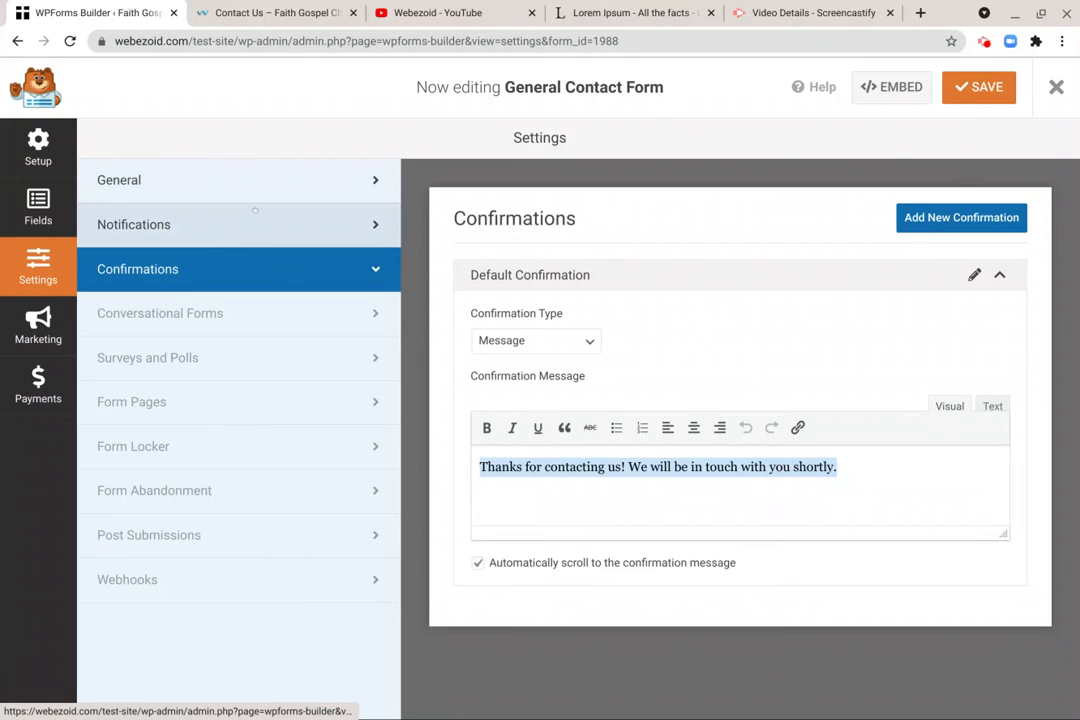
- Return to the form's fields and save the General Contact Form
left_click(304, 182)
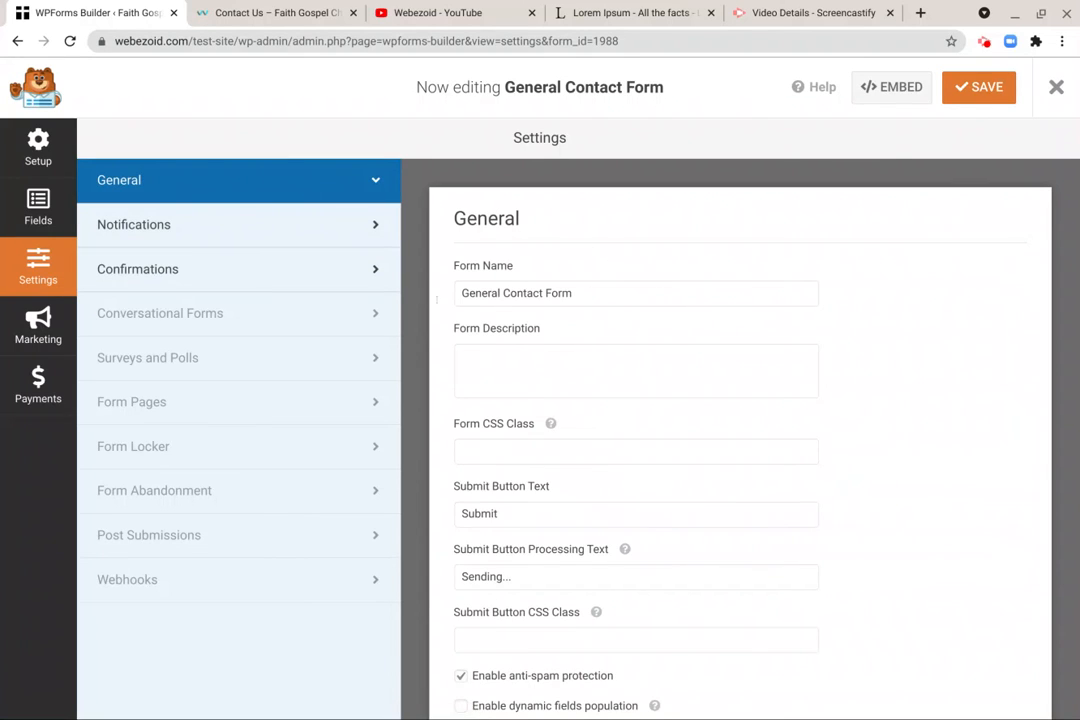
left_click(274, 239)
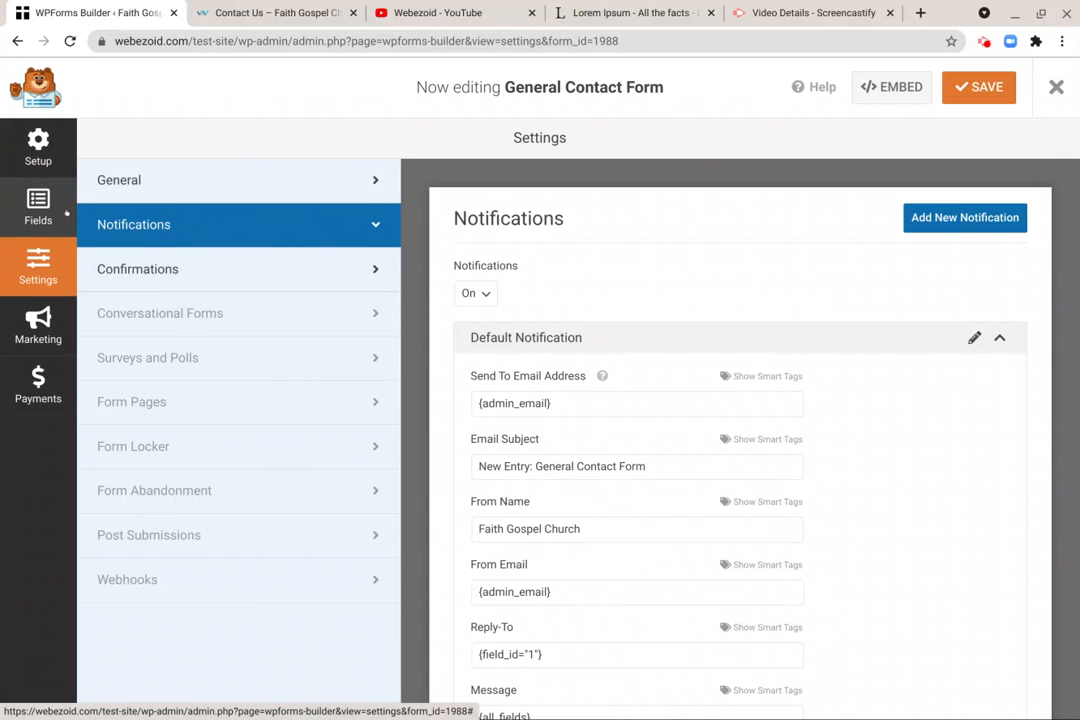
left_click(48, 211)
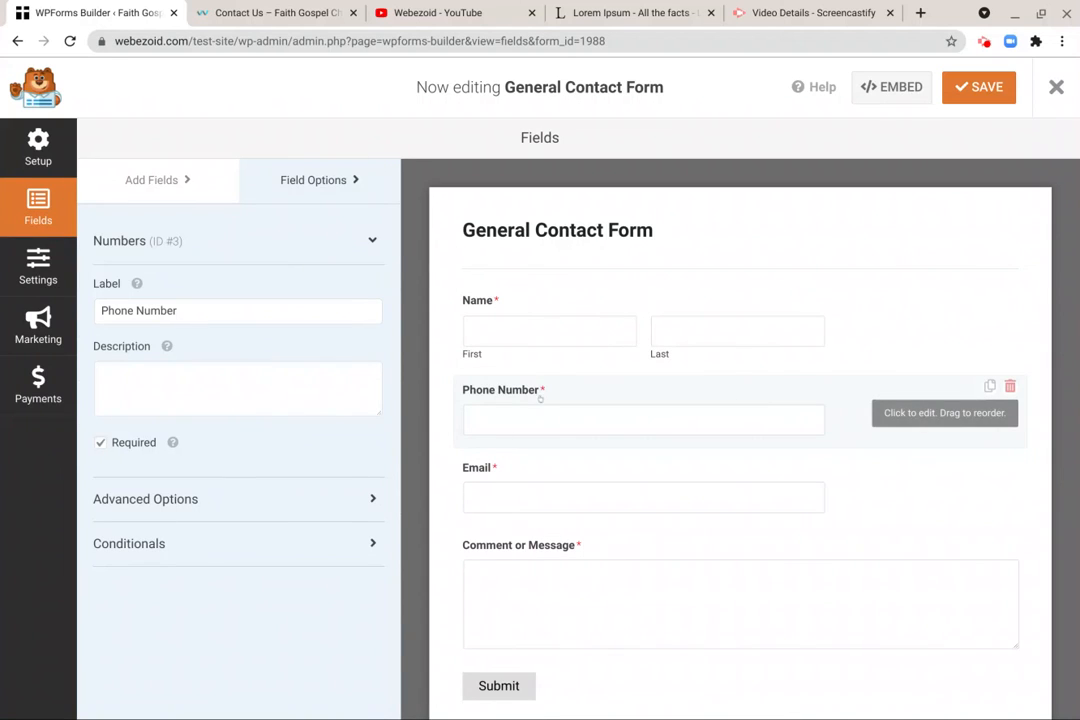
key("ctrl+s")
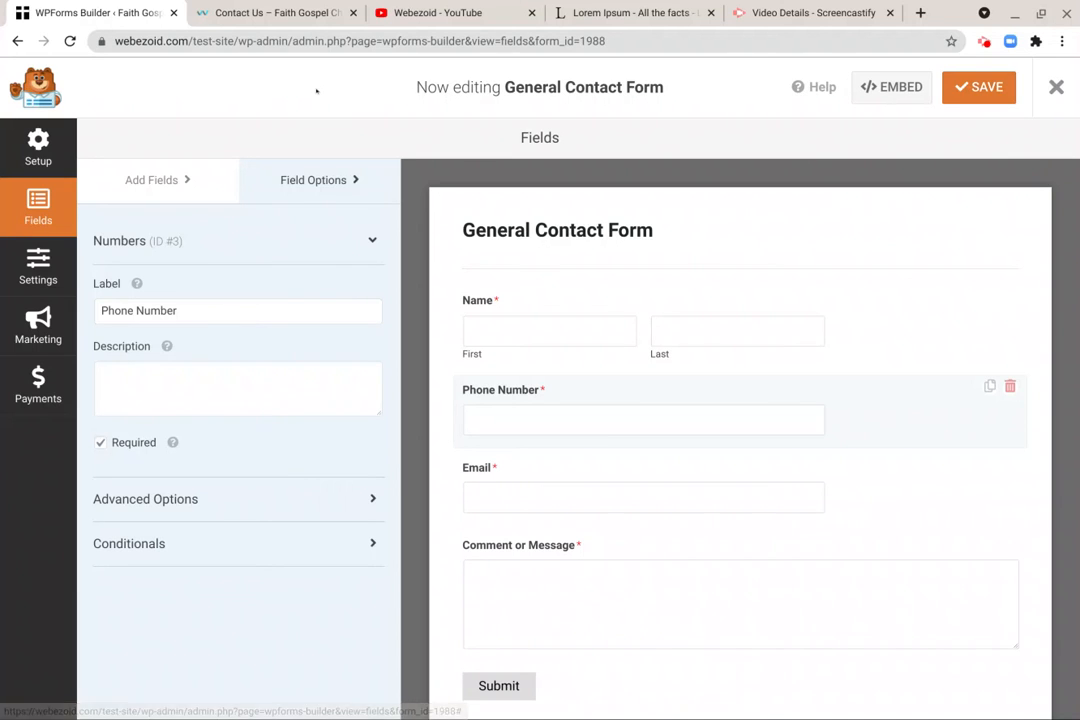
- Reload the Contact Us page to check the updated form, and exit the form builder to the forms overview
left_click(285, 15)
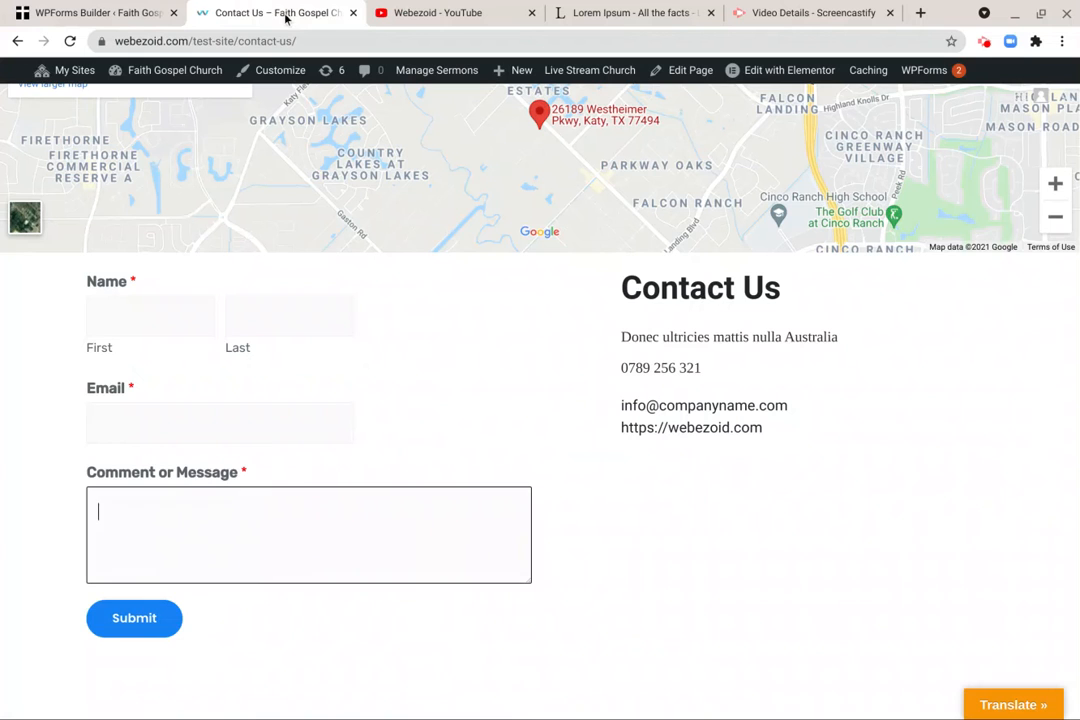
left_click(70, 41)
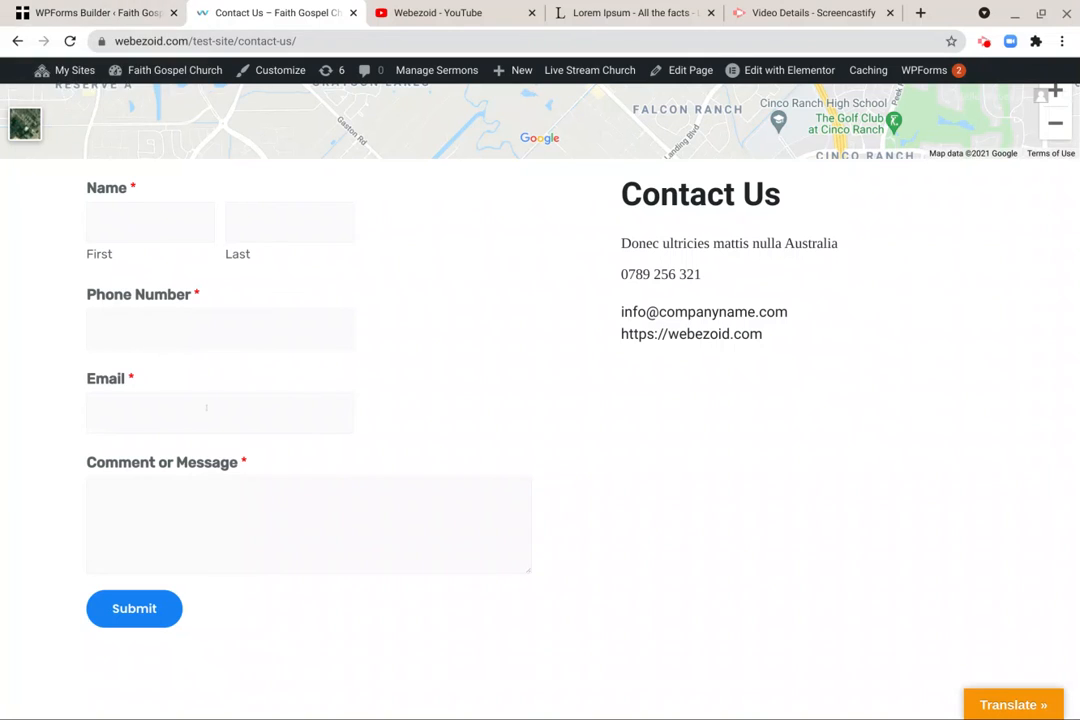
left_click(100, 13)
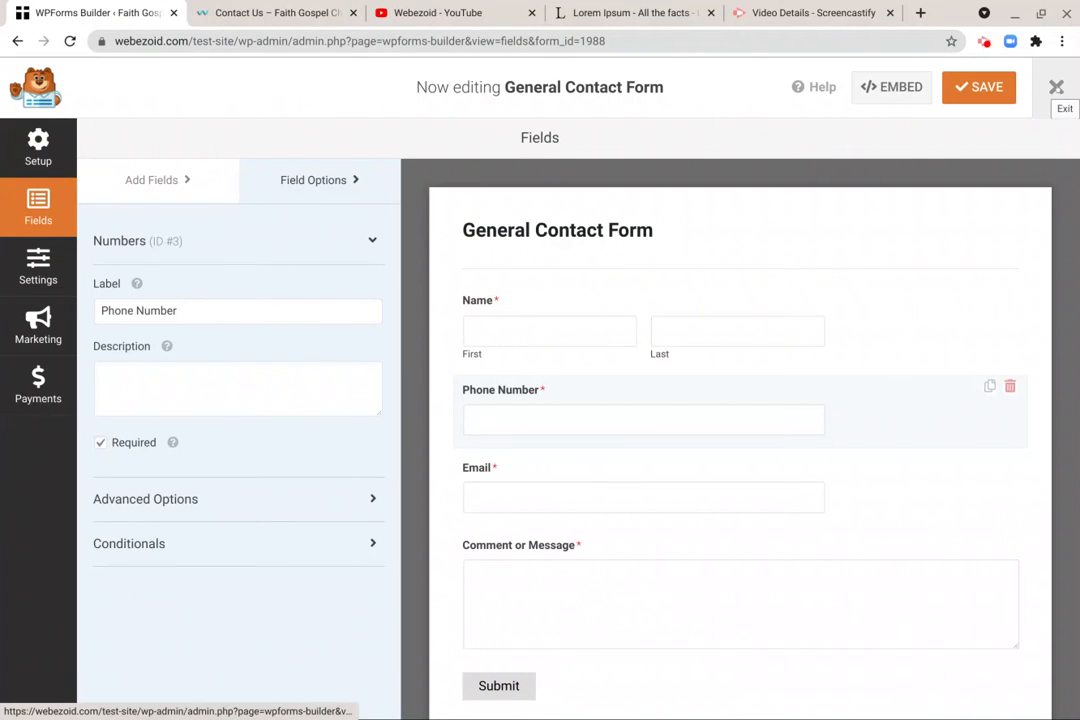
left_click(1056, 88)
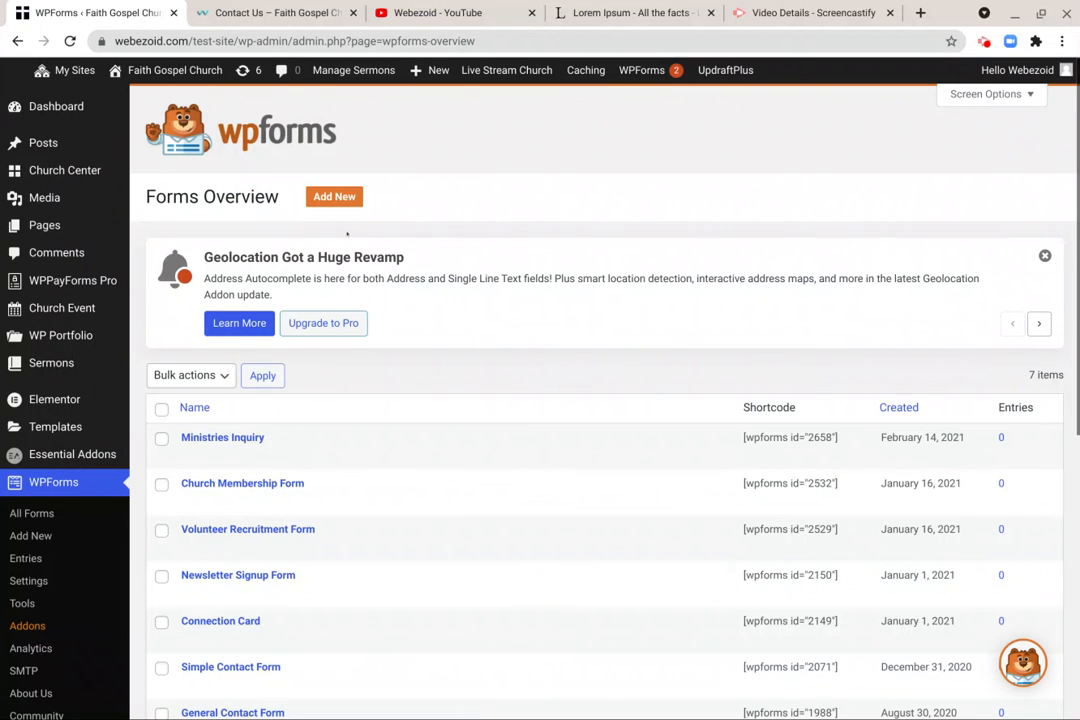
- Start a new form in the form builder and name it New Form
left_click(343, 197)
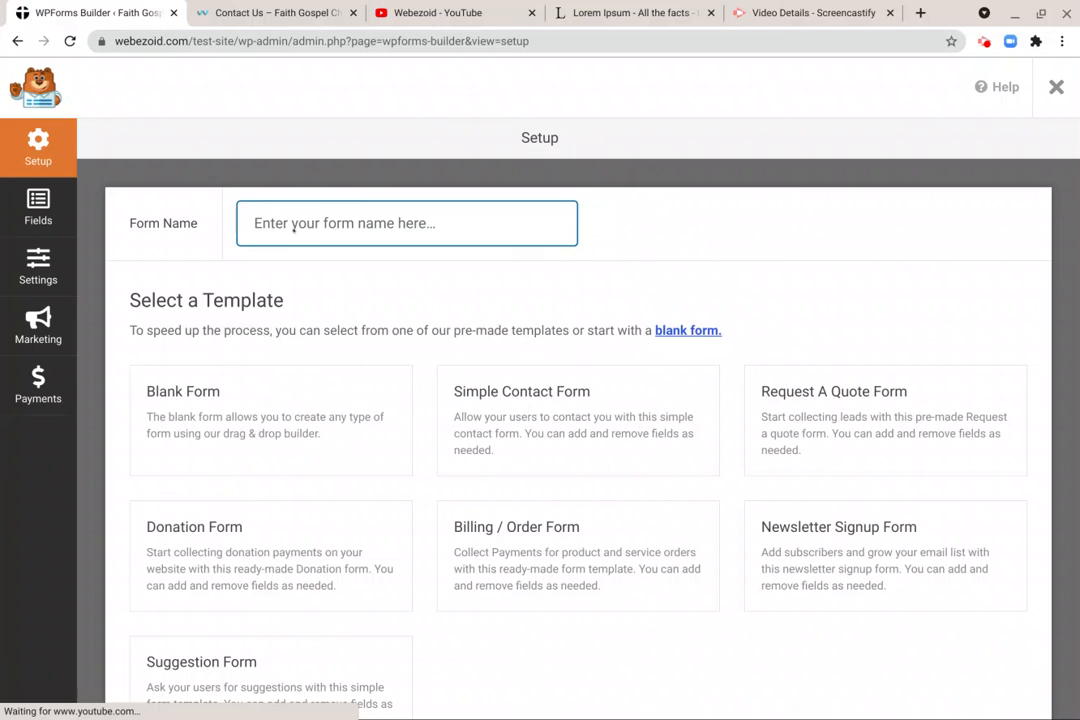
left_click(290, 223)
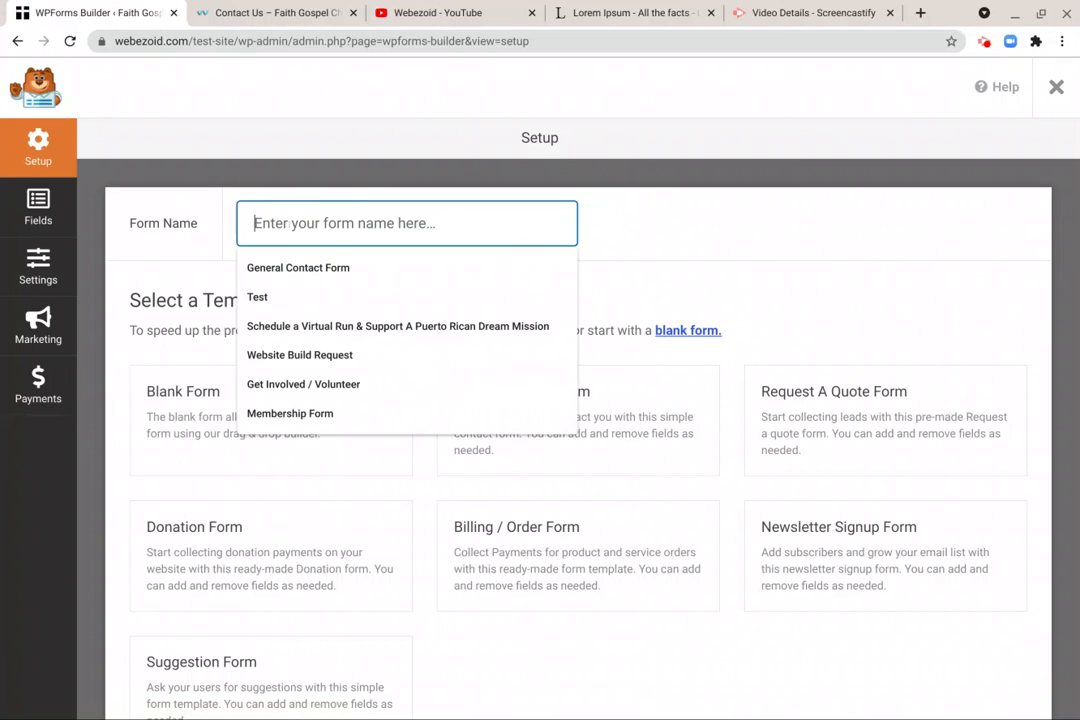
type("New")
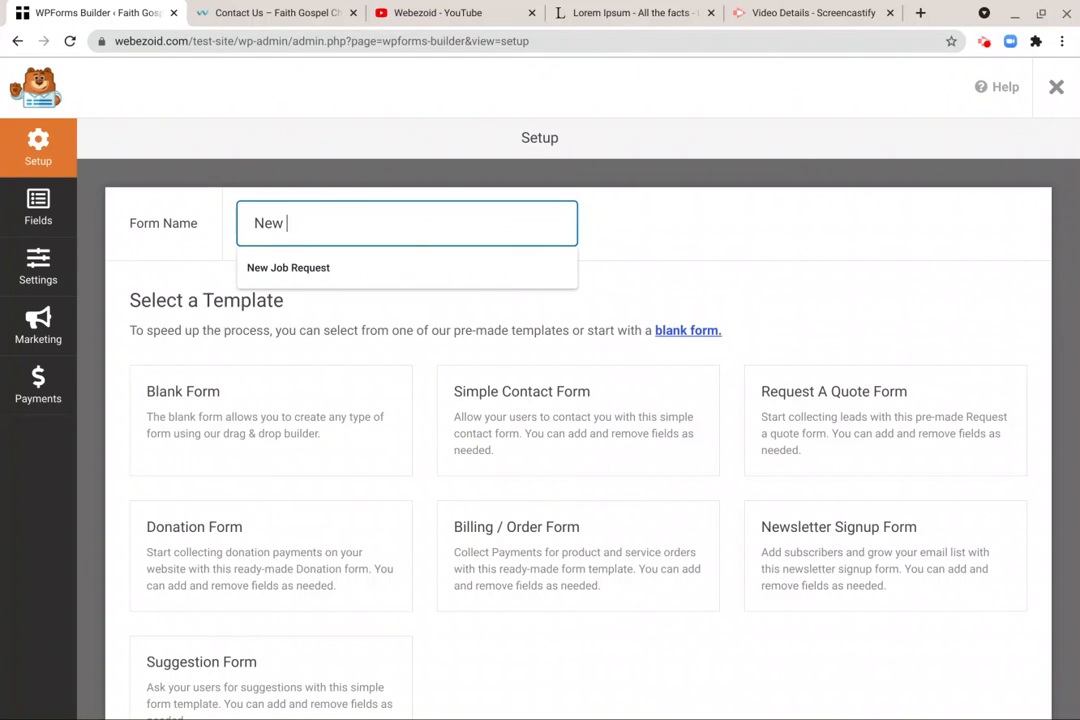
type(" Form")
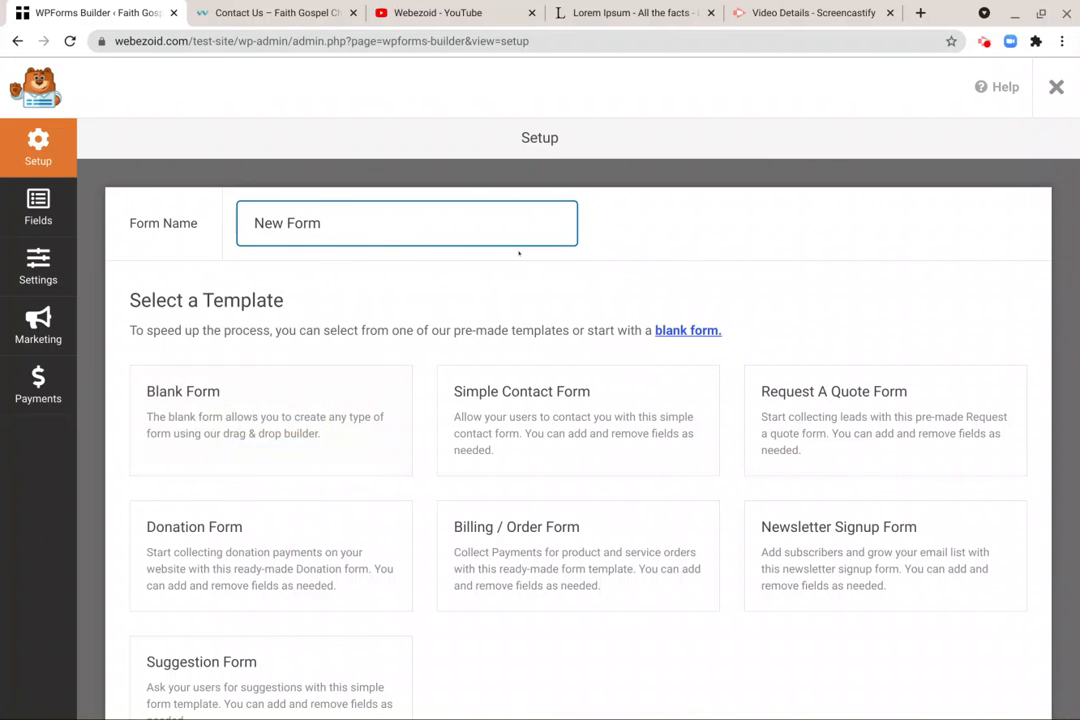
- Examine the pre-made form templates and the additional templates offered for the new form
scroll(519, 253, "down", 4)
scroll(518, 253, "up", 3)
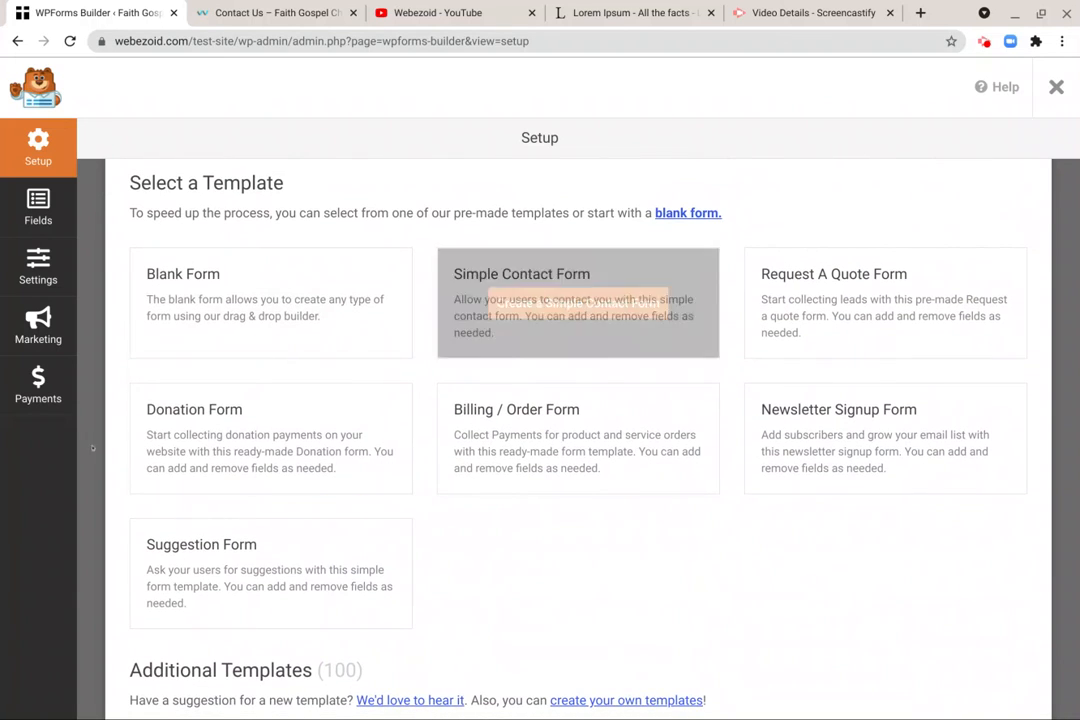
scroll(402, 453, "down", 3)
scroll(403, 455, "up", 4)
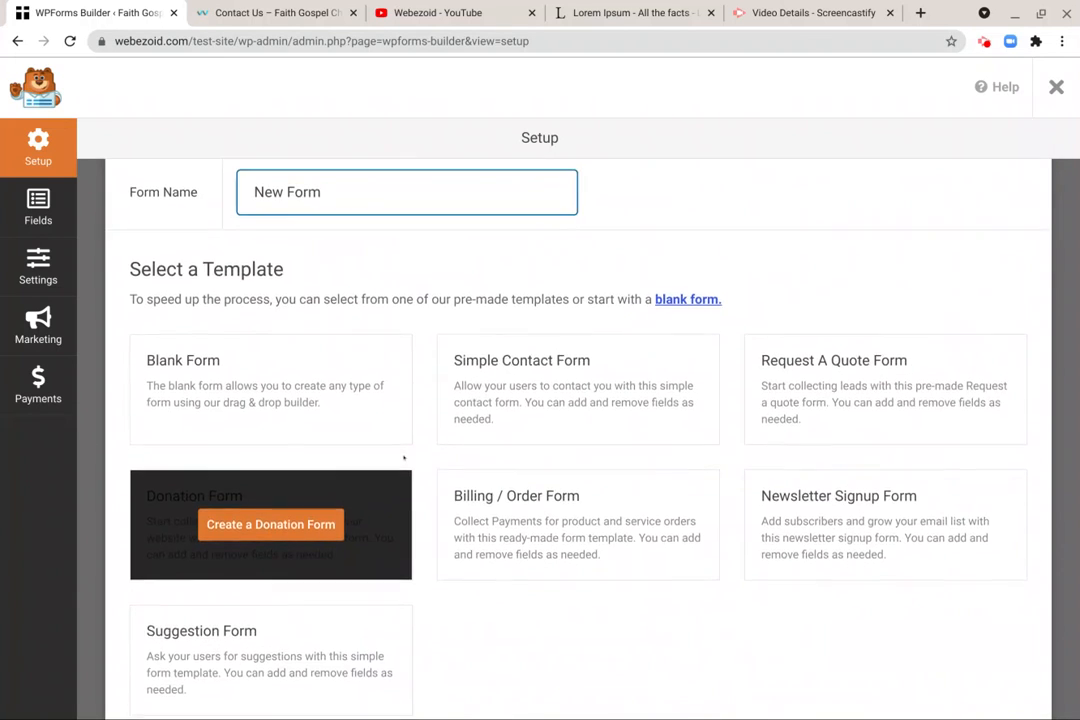
scroll(404, 457, "down", 1)
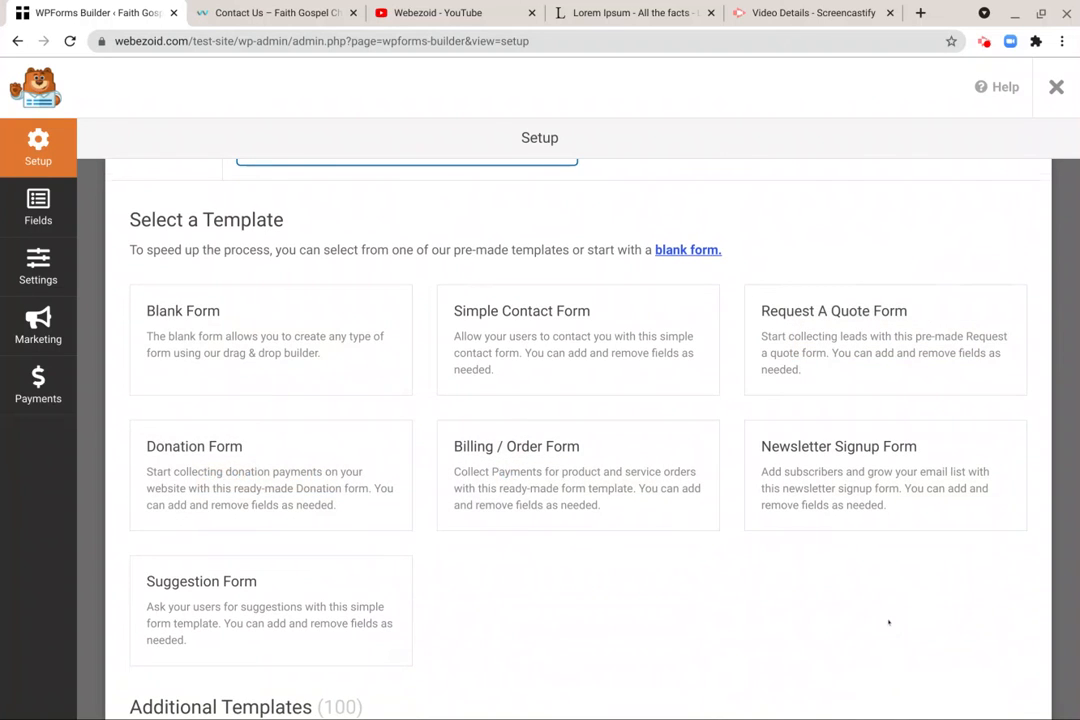
scroll(888, 622, "down", 5)
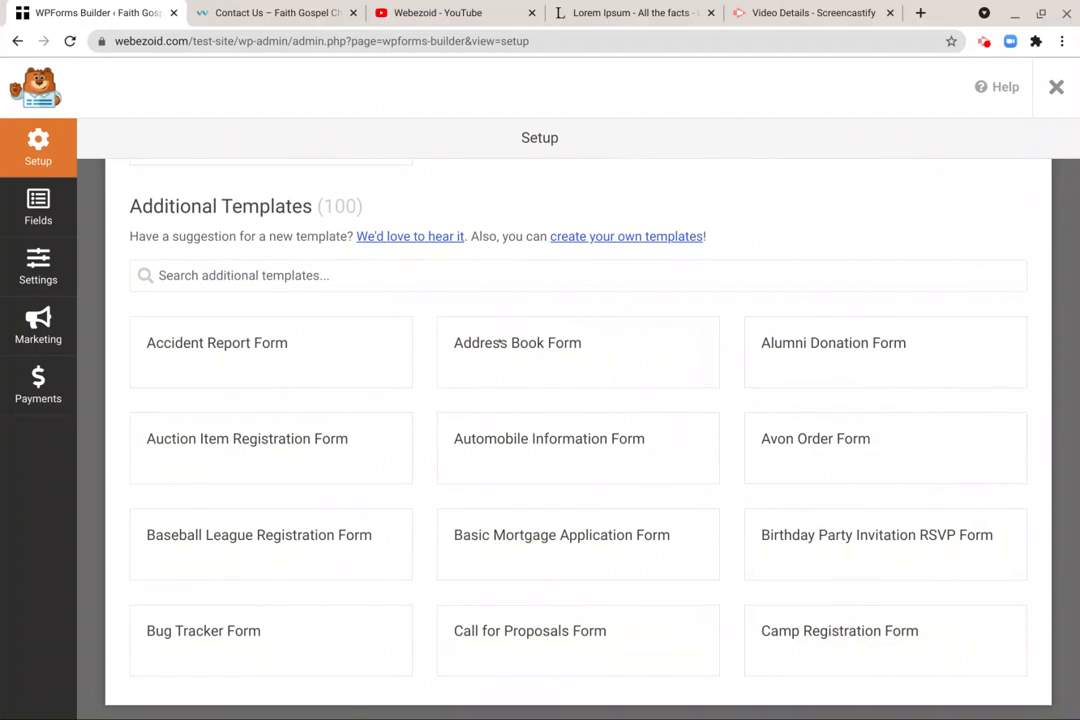
scroll(371, 461, "down", 1)
scroll(371, 461, "up", 1)
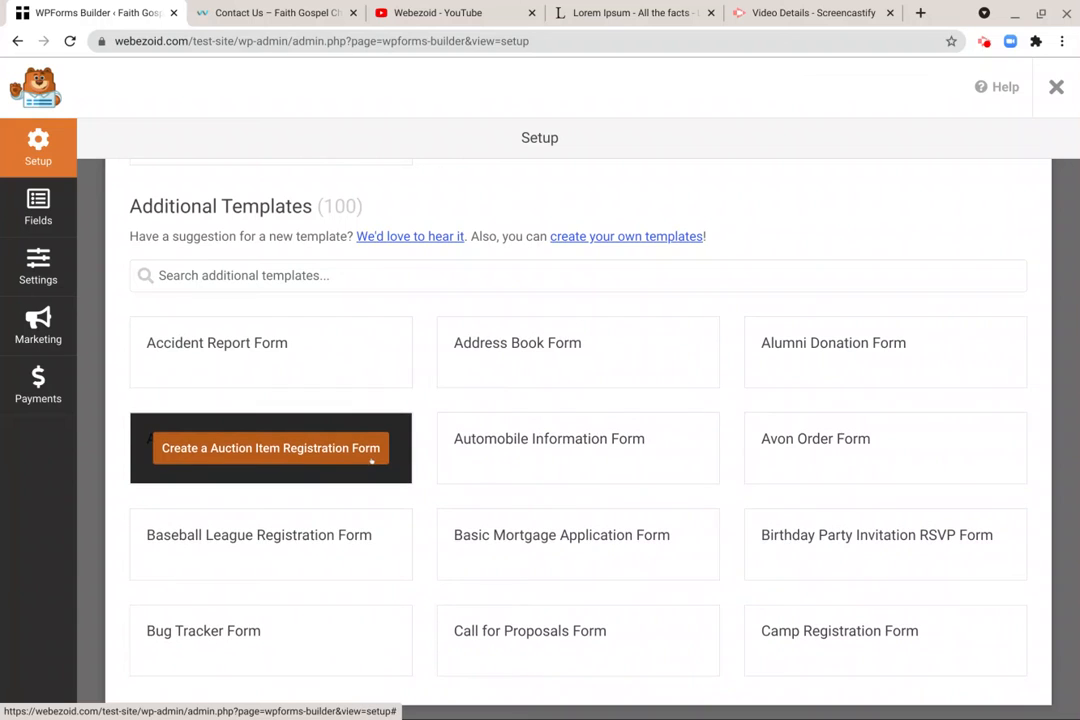
scroll(371, 461, "down", 2)
scroll(371, 461, "up", 7)
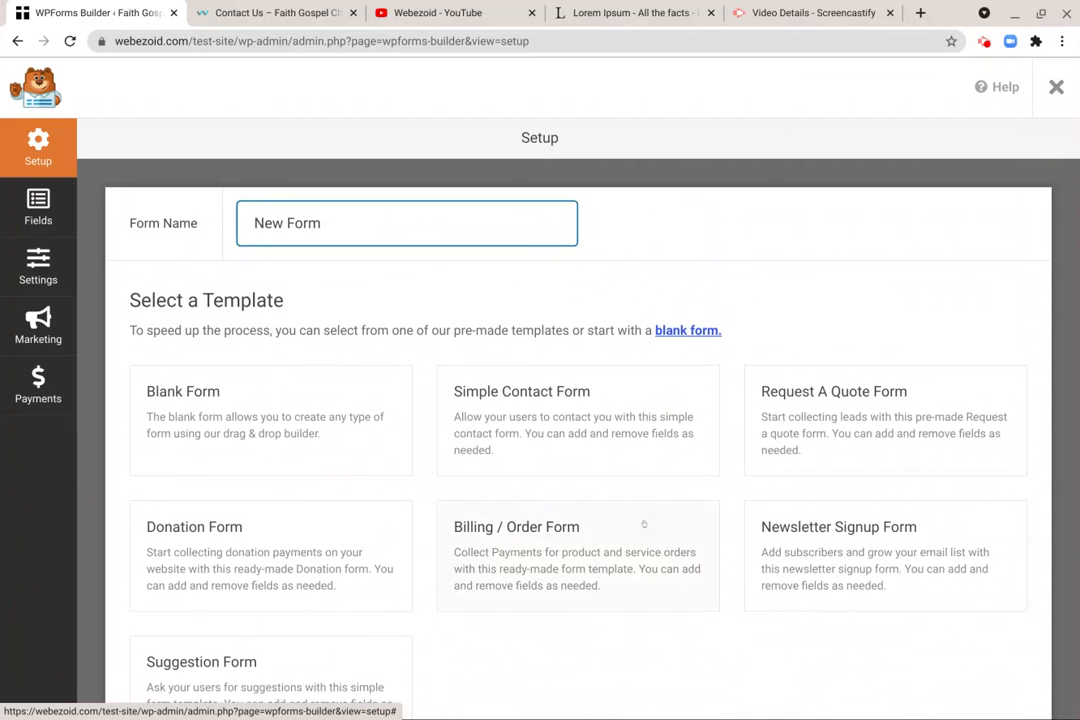
scroll(644, 523, "down", 1)
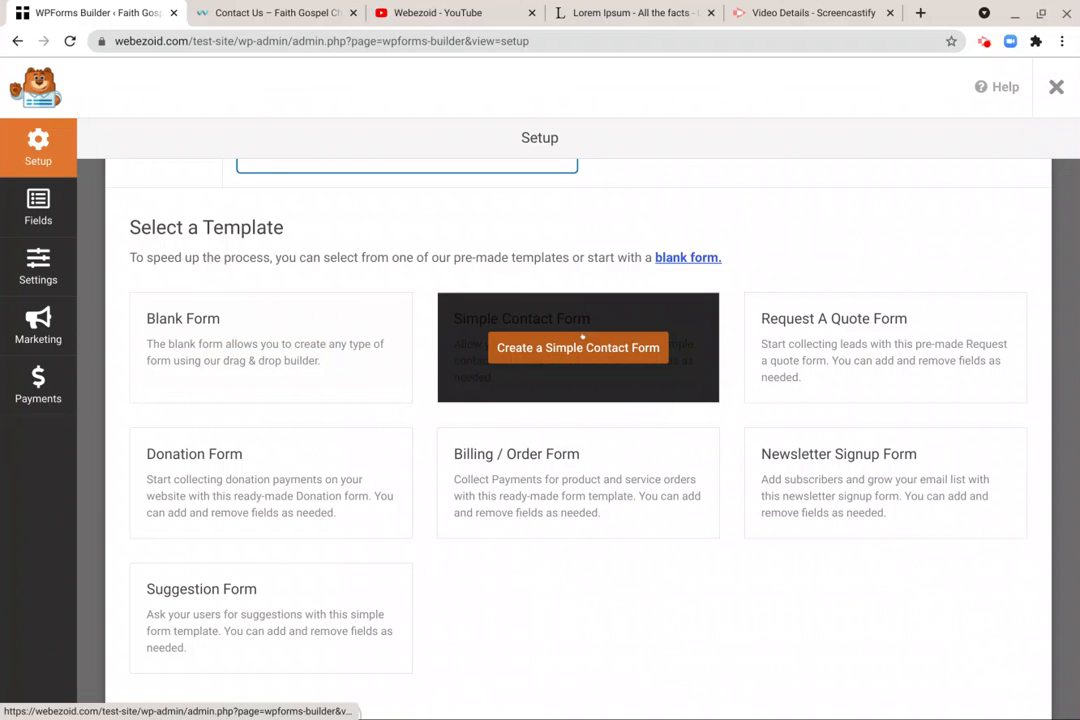
scroll(630, 285, "up", 1)
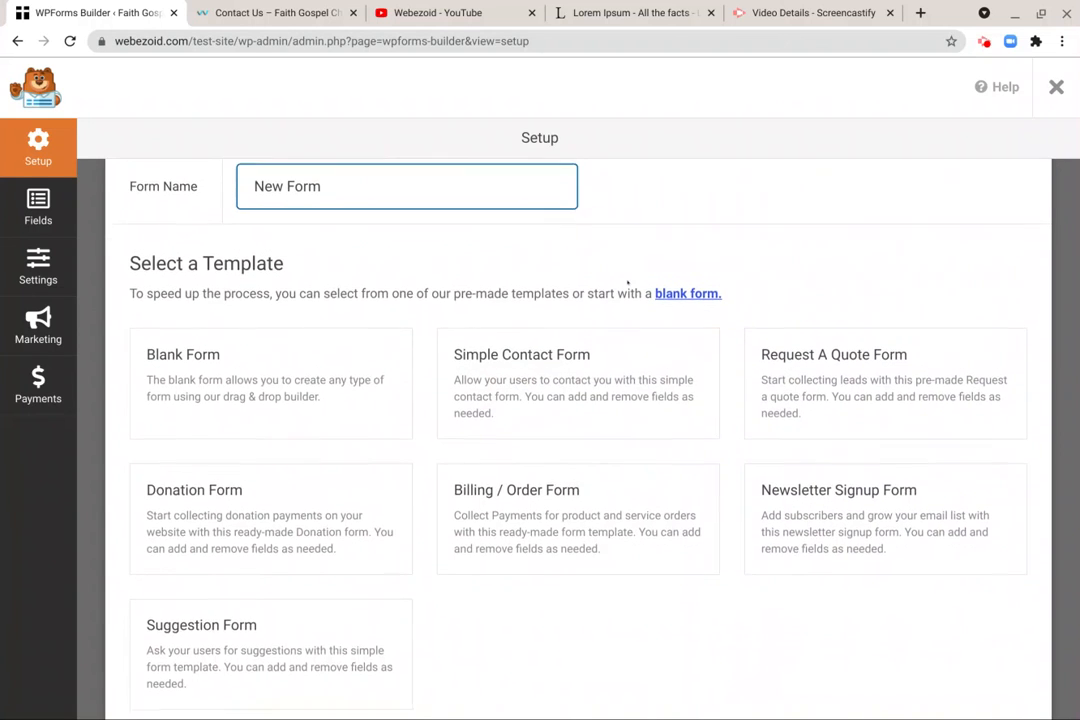
mouse_move(485, 410)
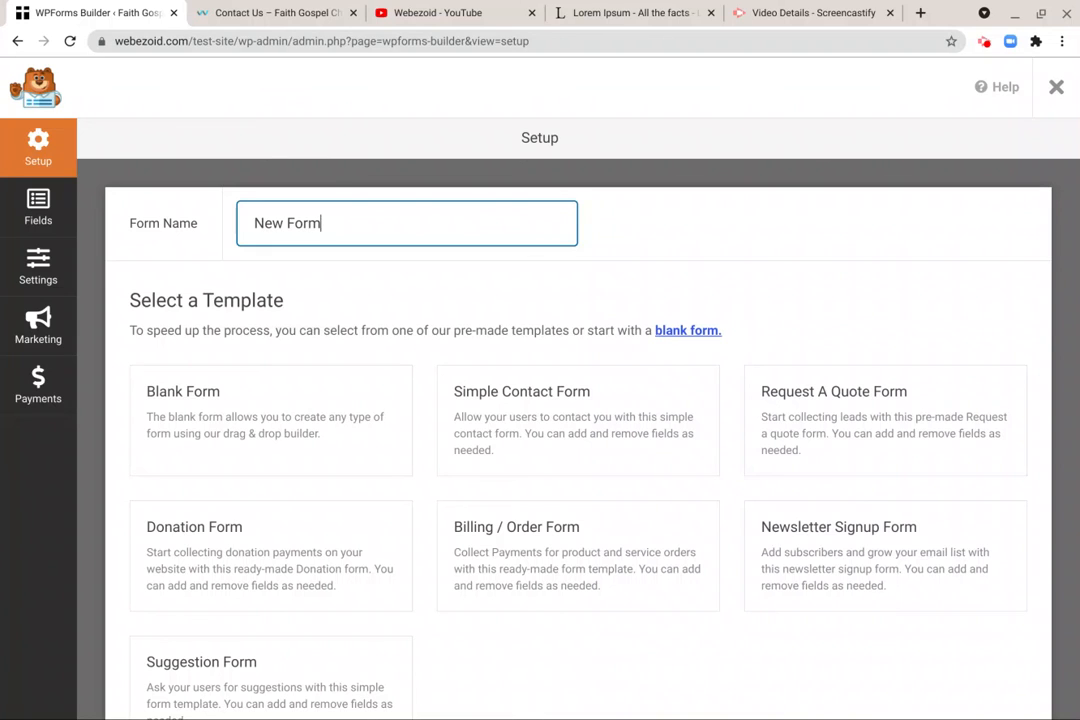
left_click(984, 41)
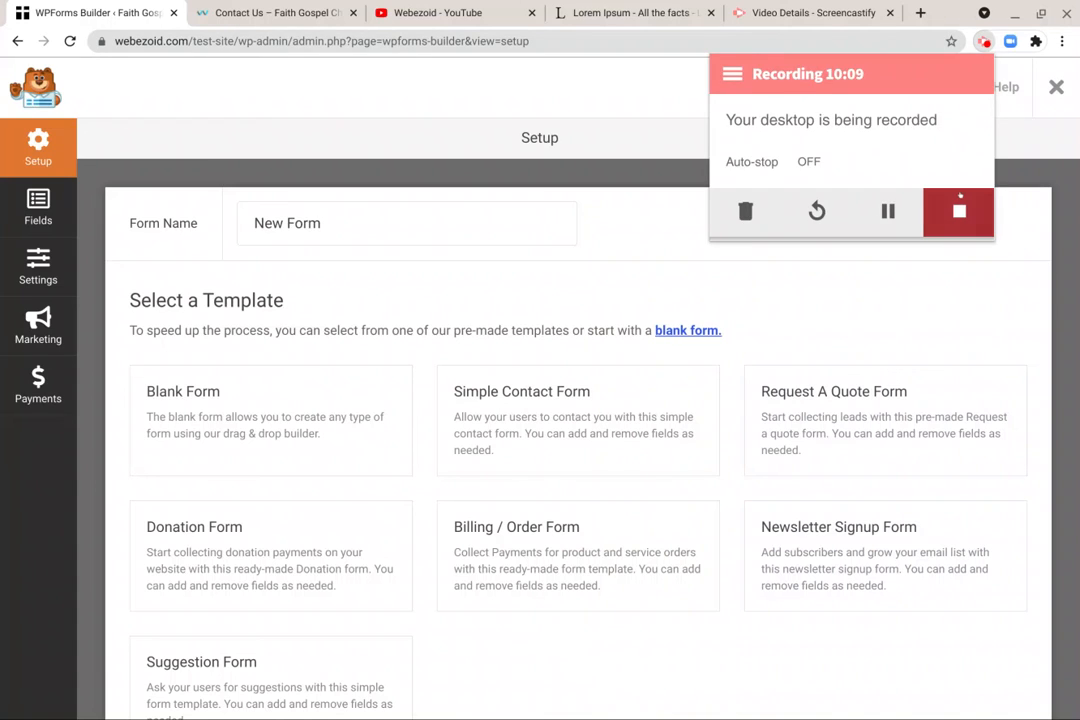